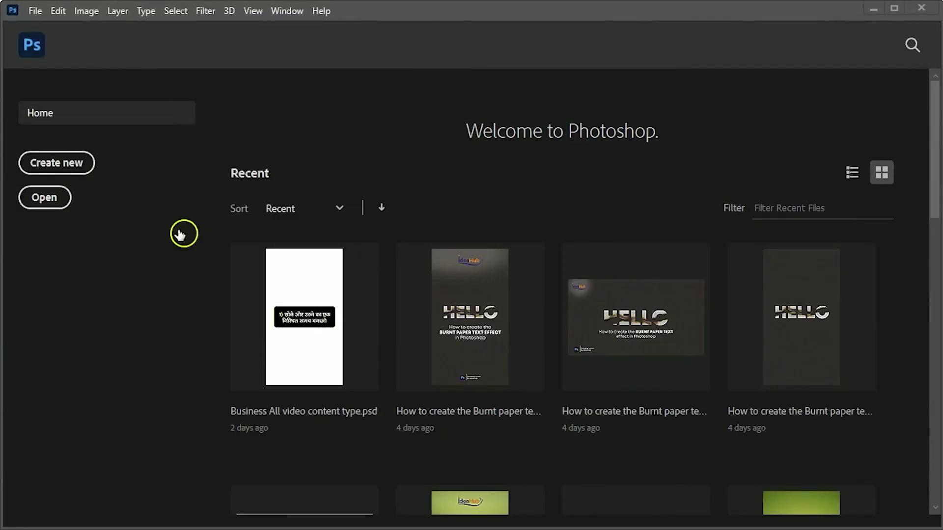
# Create a new 2500 × 2000 px, 300 ppi document with a white background.
pyautogui.click(58, 166)
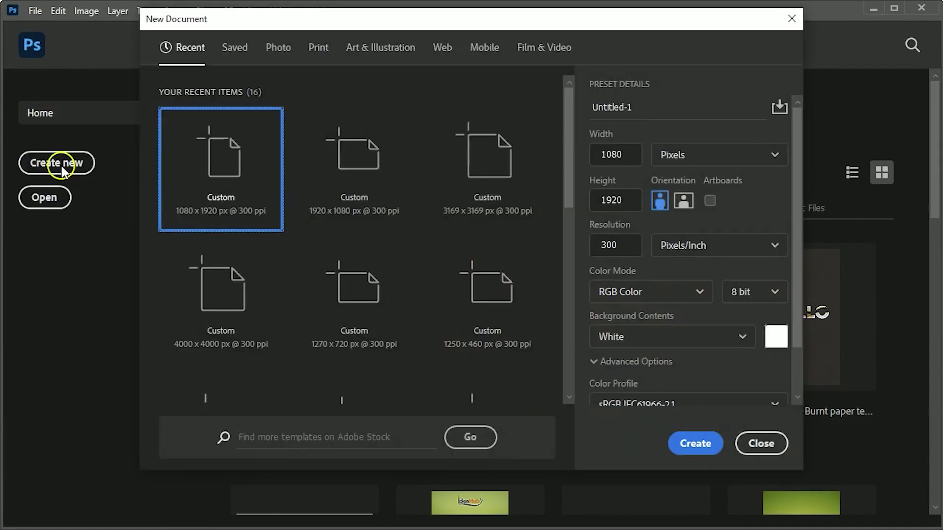
pyautogui.moveTo(623, 154); pyautogui.dragTo(552, 159)
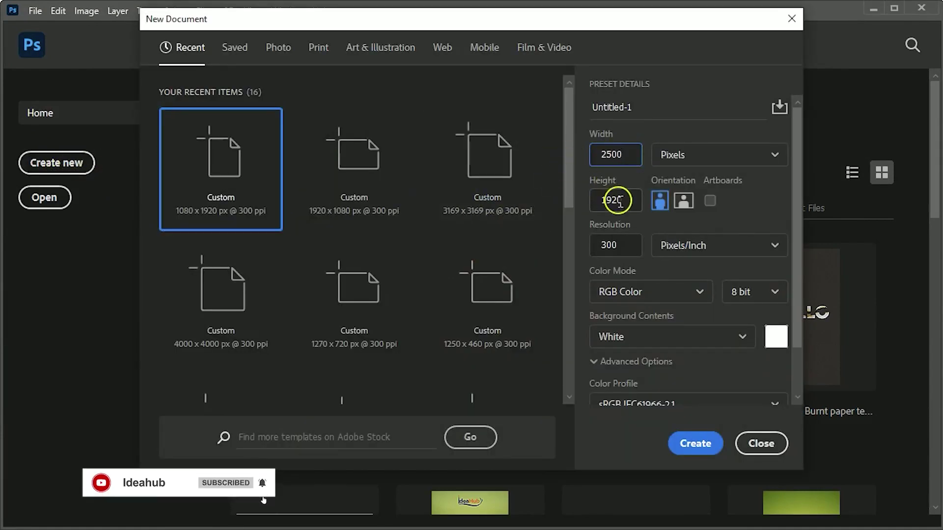
pyautogui.moveTo(614, 199); pyautogui.dragTo(587, 196)
pyautogui.write('20')
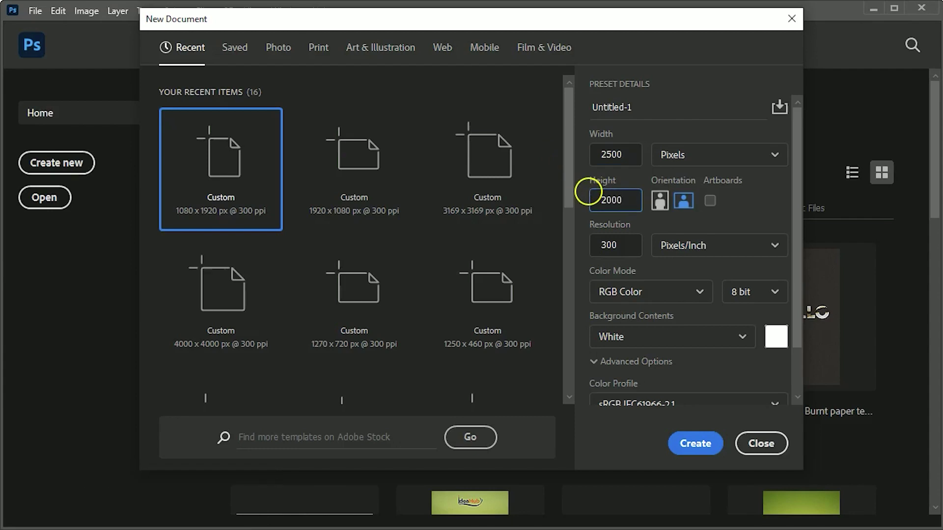
pyautogui.click(696, 443)
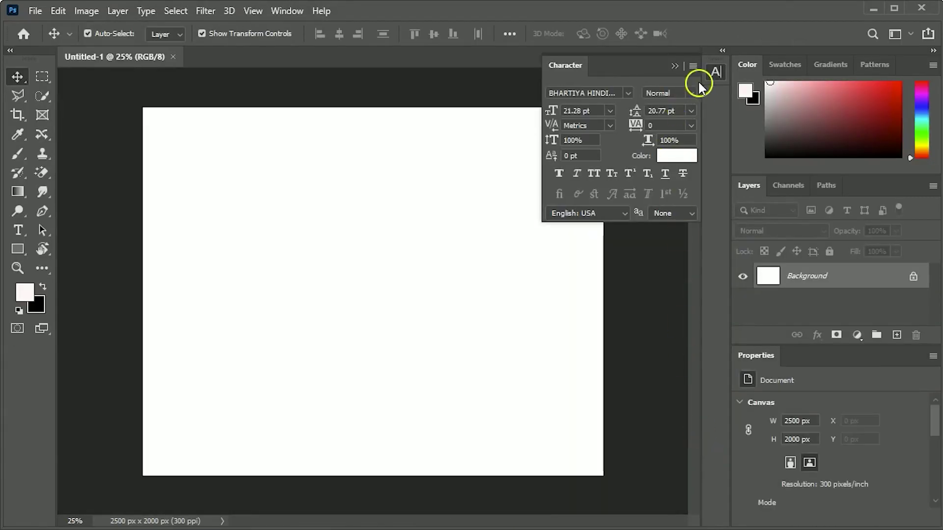
# Type 'DG' on the canvas in black (000000) text.
pyautogui.click(675, 66)
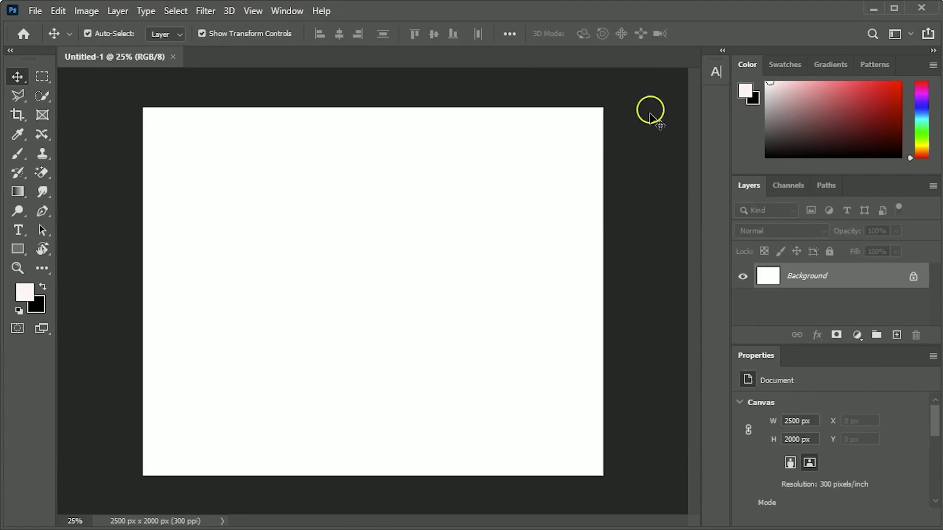
pyautogui.hotkey('ctrl', '+')
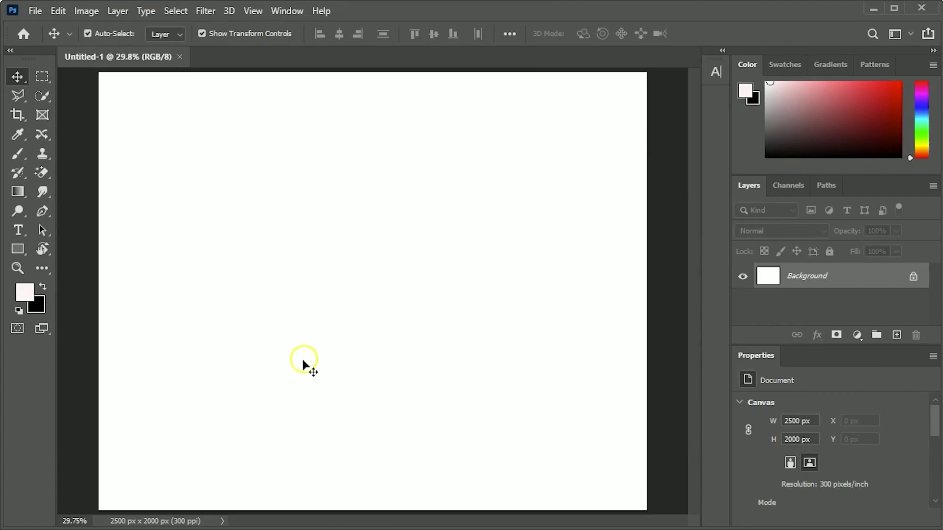
pyautogui.click(18, 230)
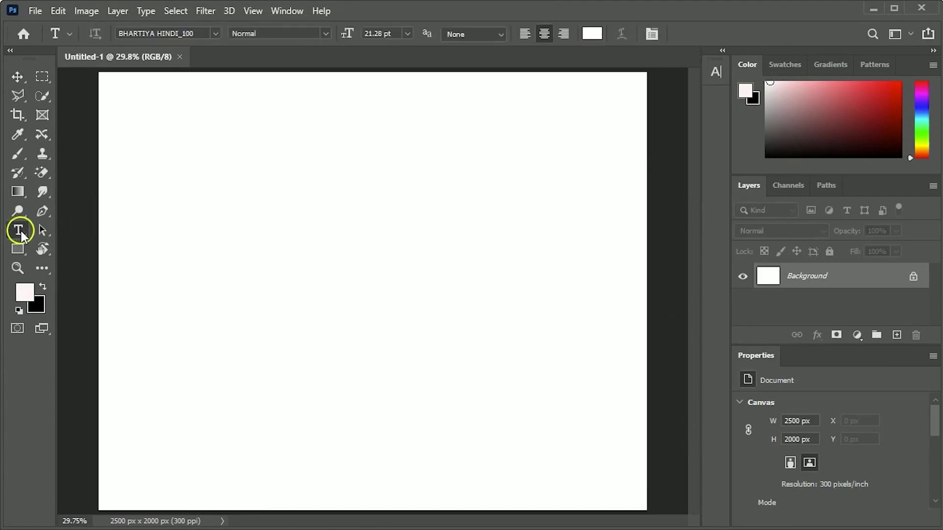
pyautogui.click(592, 34)
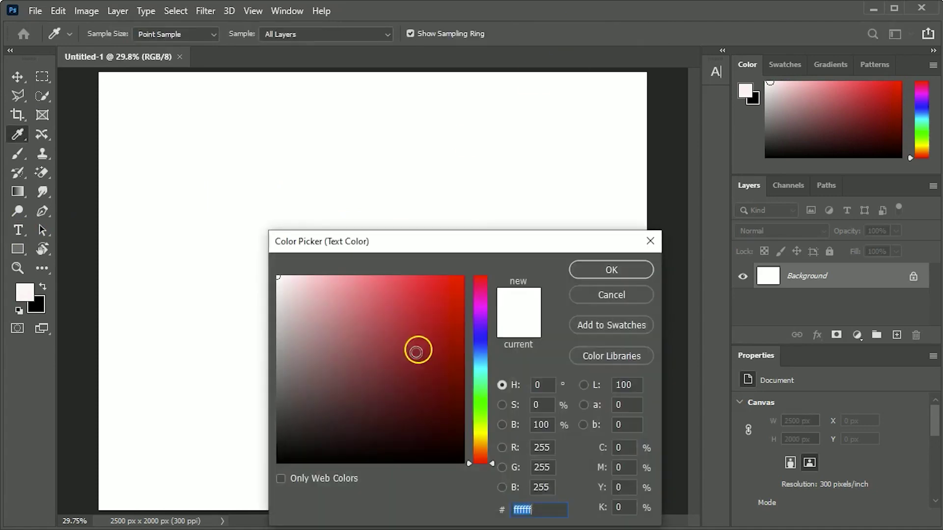
pyautogui.write('000000')
pyautogui.click(592, 274)
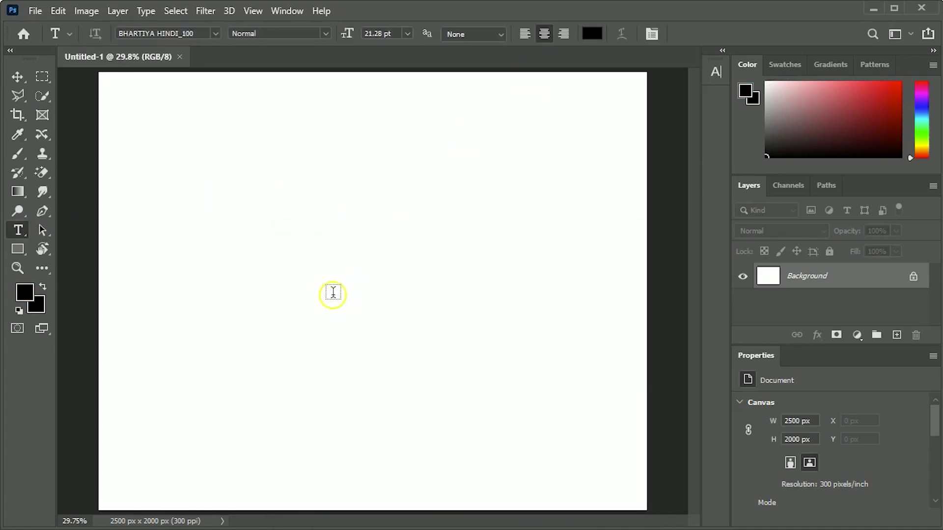
pyautogui.click(289, 277)
pyautogui.write('DG')
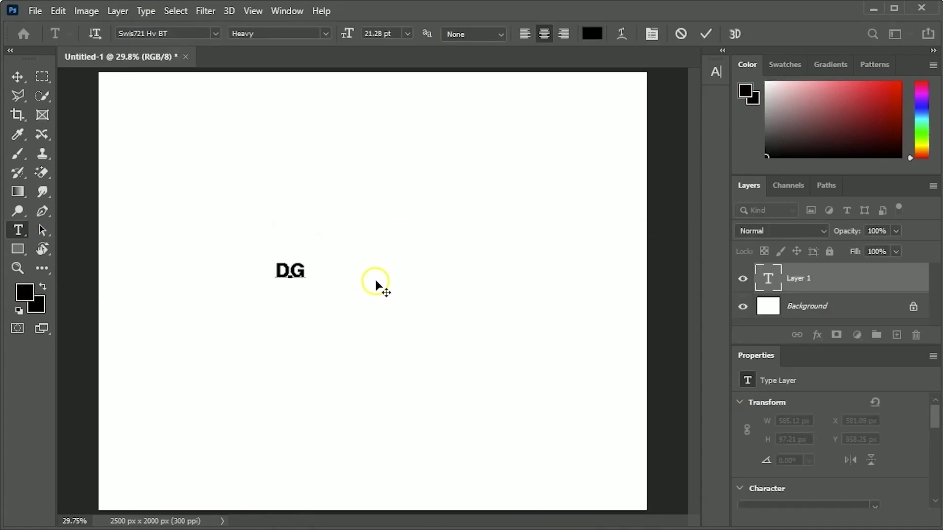
pyautogui.click(706, 34)
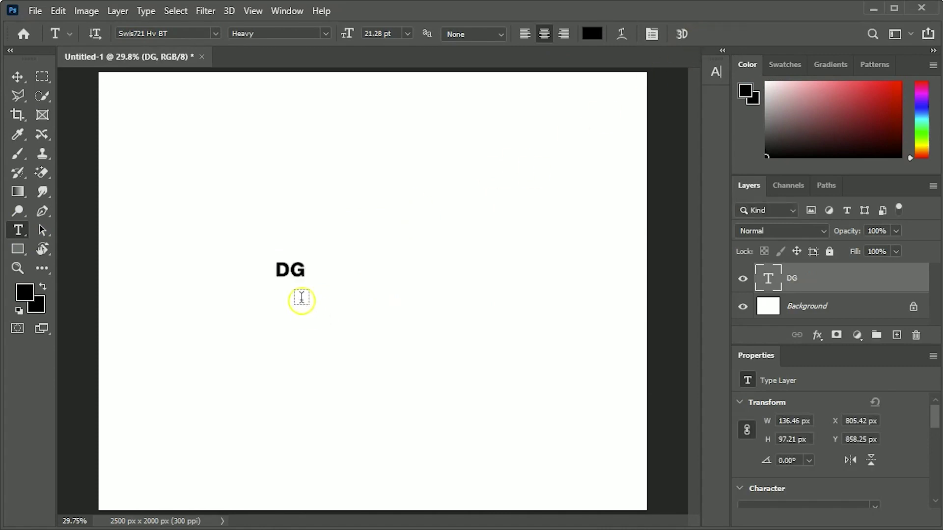
# Enlarge the DG text with Free Transform and centre it on the canvas.
pyautogui.press('v')
pyautogui.hotkey('ctrl', 't')
pyautogui.moveTo(305, 281); pyautogui.dragTo(413, 362)
pyautogui.moveTo(344, 301); pyautogui.dragTo(412, 310)
pyautogui.press('Return')
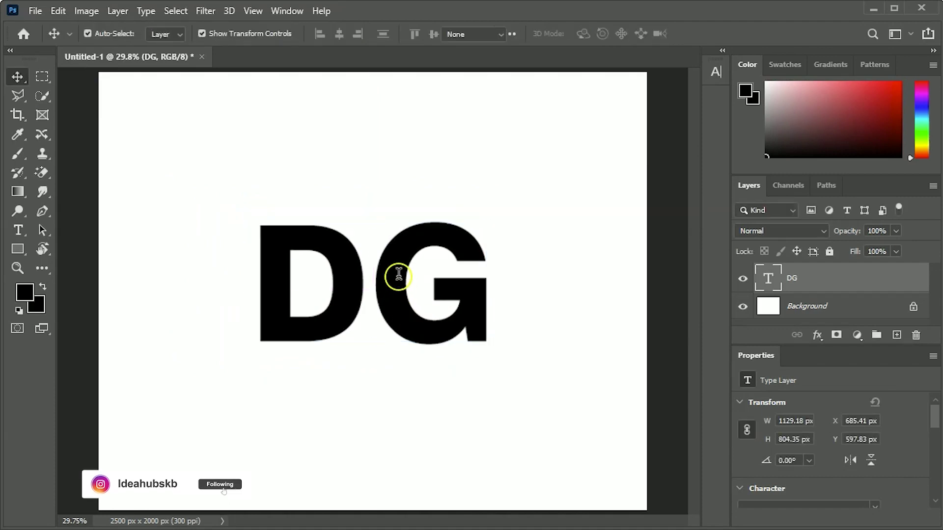
# Change the DG lettering's font to Bell MT serif.
pyautogui.press('t')
pyautogui.click(652, 34)
pyautogui.click(619, 95)
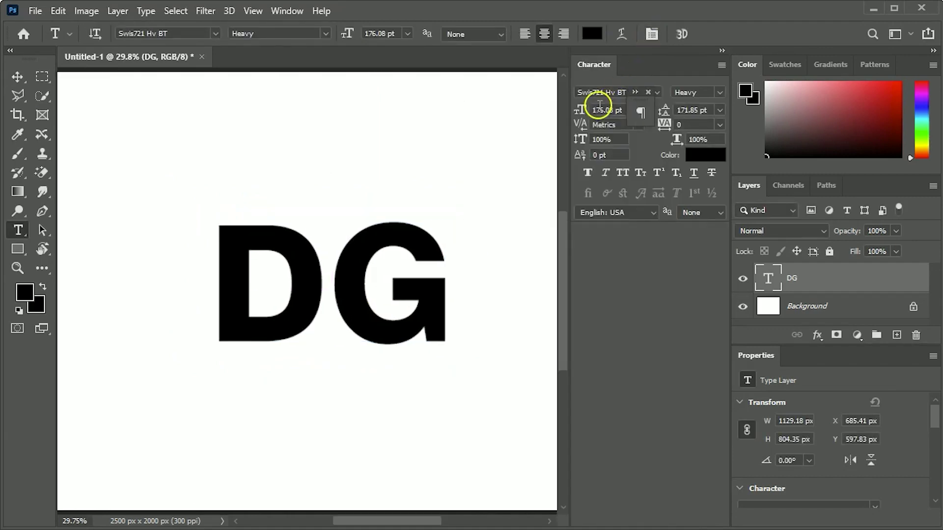
pyautogui.press('v')
pyautogui.click(655, 92)
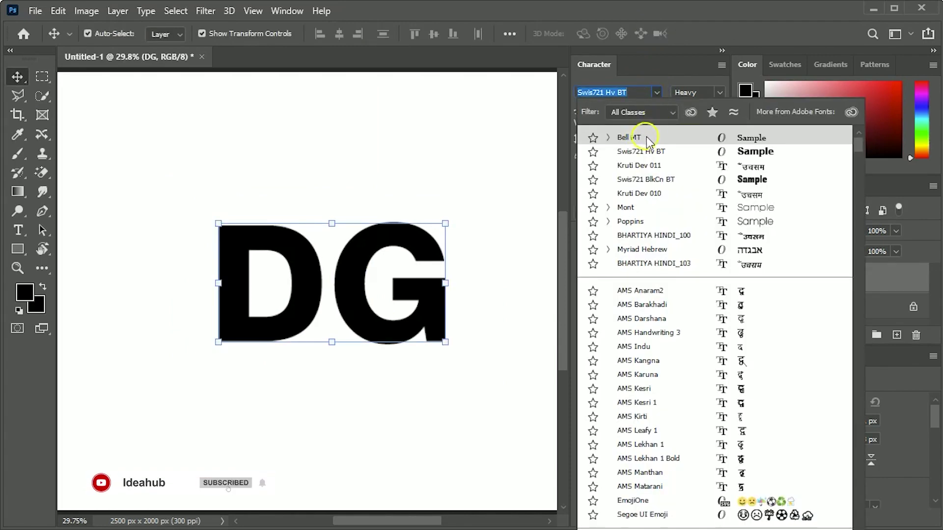
pyautogui.click(643, 138)
pyautogui.click(722, 50)
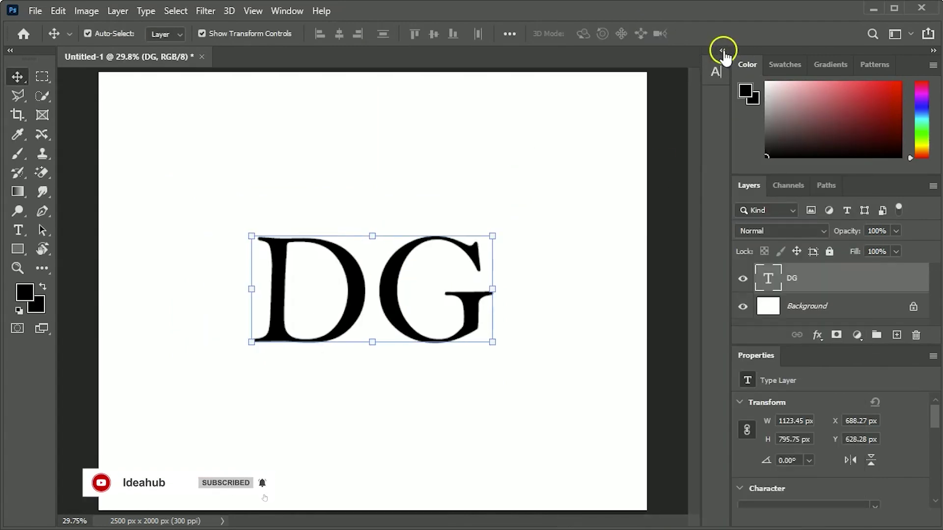
pyautogui.click(665, 240)
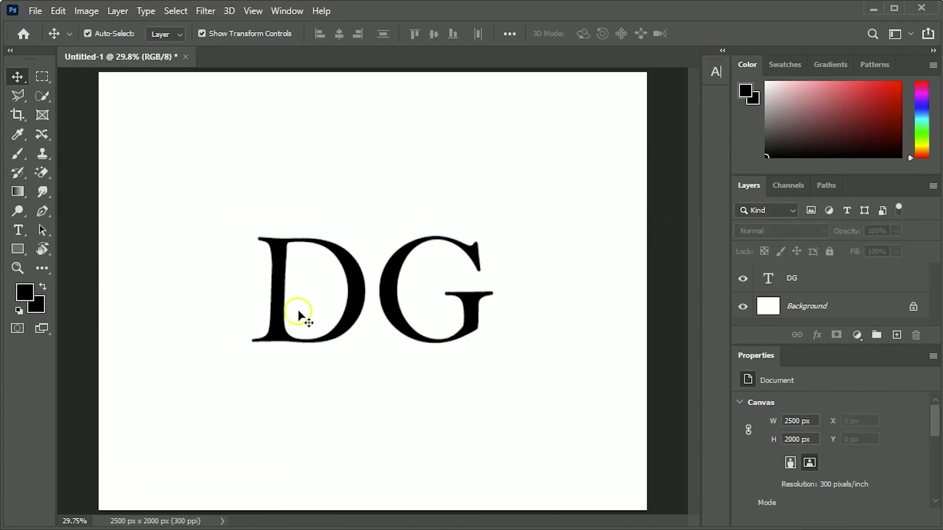
pyautogui.keyDown('ctrl'); pyautogui.click(346, 299); pyautogui.keyUp('ctrl')
pyautogui.rightClick(800, 285)
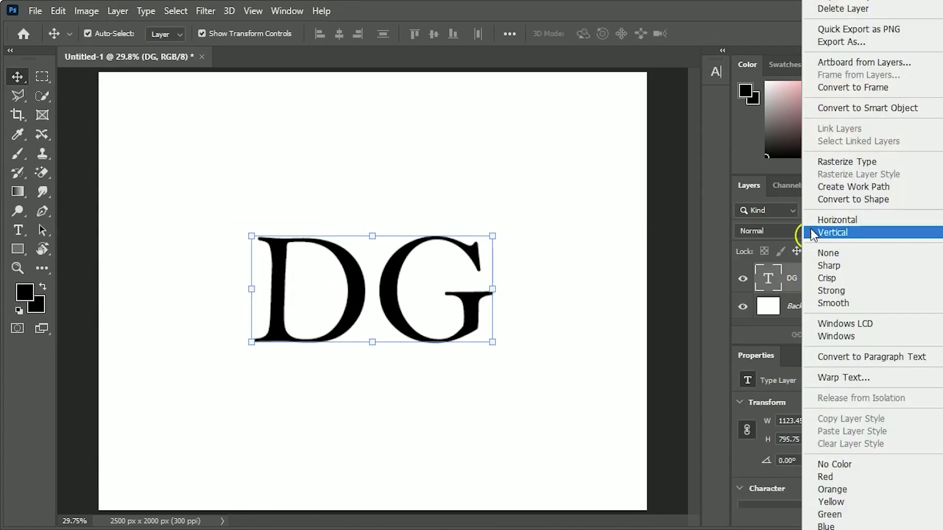
# Rasterize the DG type and cut the D onto its own layer.
pyautogui.click(786, 161)
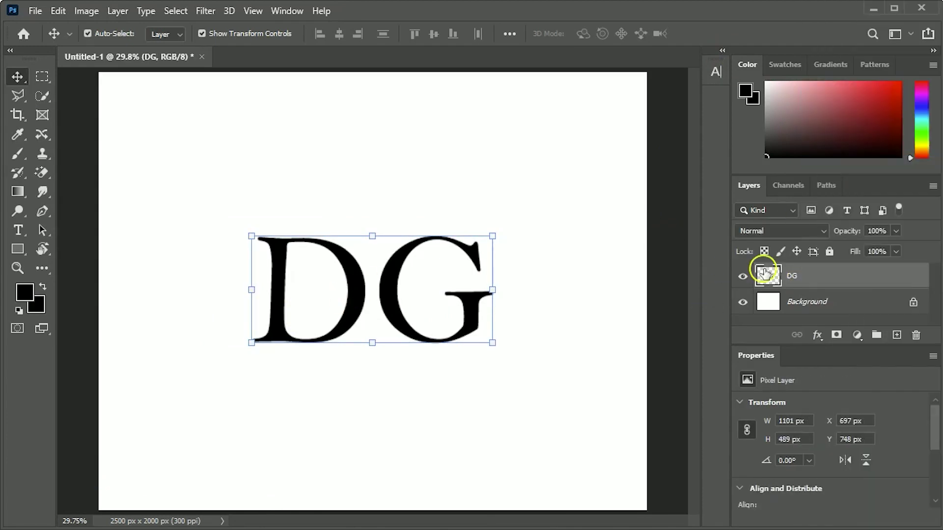
pyautogui.click(42, 76)
pyautogui.moveTo(224, 219); pyautogui.dragTo(369, 357)
pyautogui.rightClick(356, 296)
pyautogui.click(391, 410)
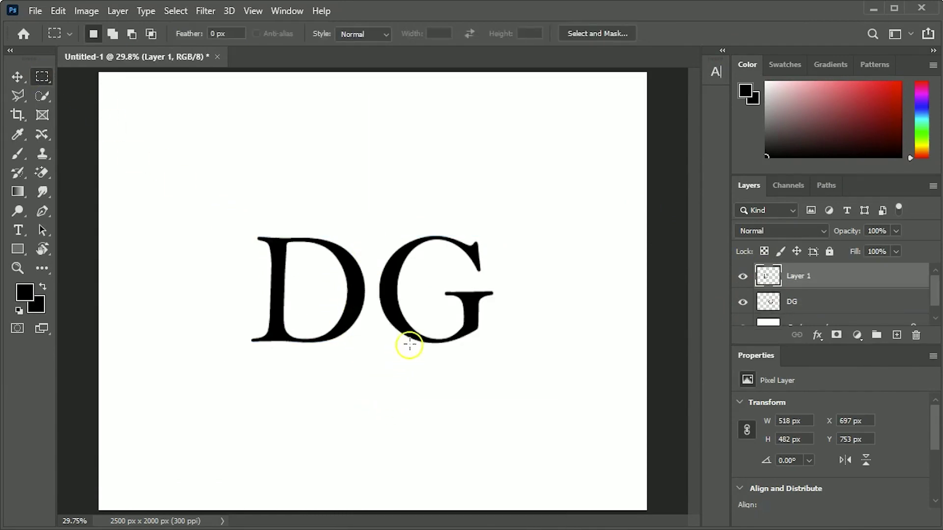
# Move the G left so it overlaps the right side of the D.
pyautogui.click(21, 75)
pyautogui.click(446, 235)
pyautogui.click(361, 305)
pyautogui.click(409, 312)
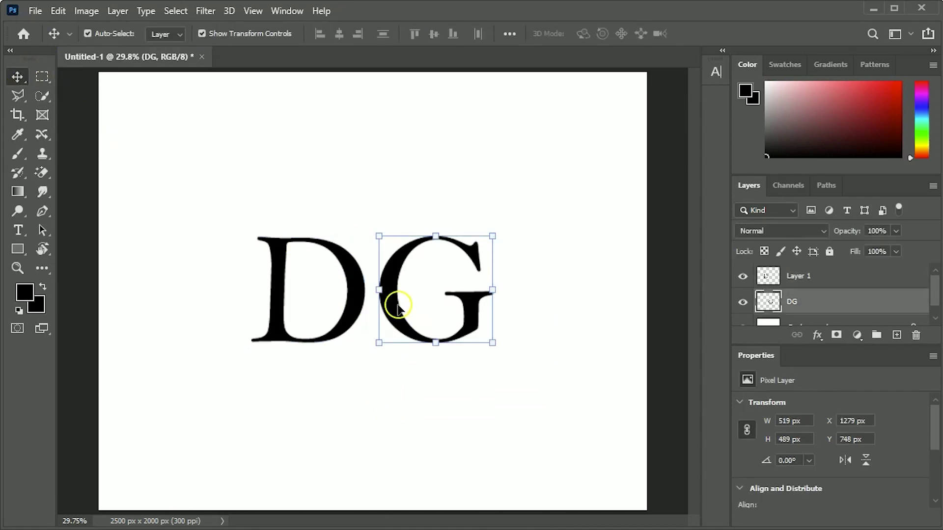
pyautogui.moveTo(389, 301); pyautogui.dragTo(332, 293)
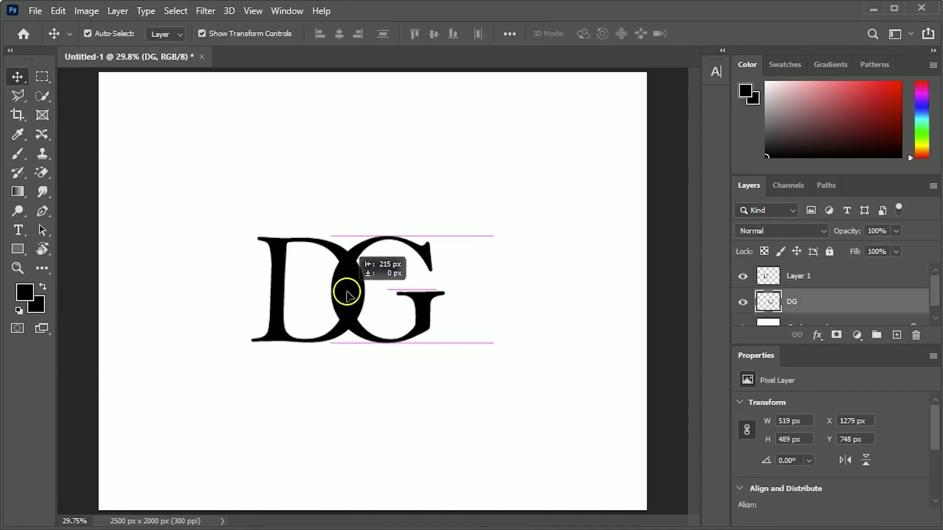
pyautogui.moveTo(332, 293); pyautogui.dragTo(340, 295)
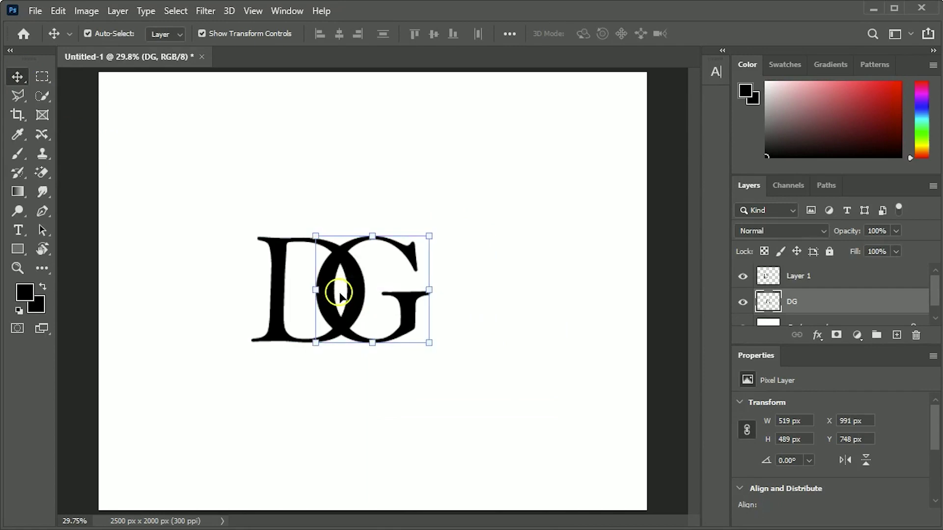
pyautogui.click(236, 237)
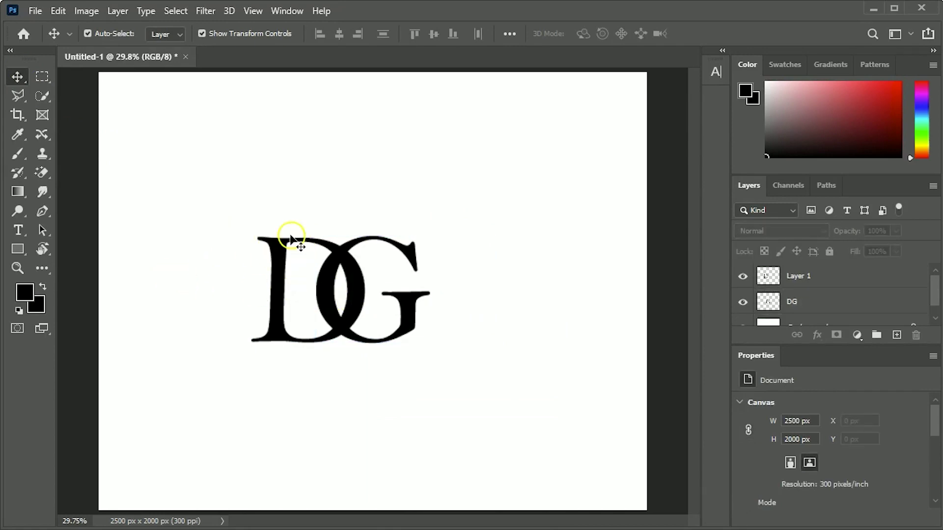
# Shift and enlarge the whole DG monogram, then duplicate the D layer.
pyautogui.moveTo(225, 226); pyautogui.dragTo(400, 354)
pyautogui.moveTo(347, 311); pyautogui.dragTo(379, 311)
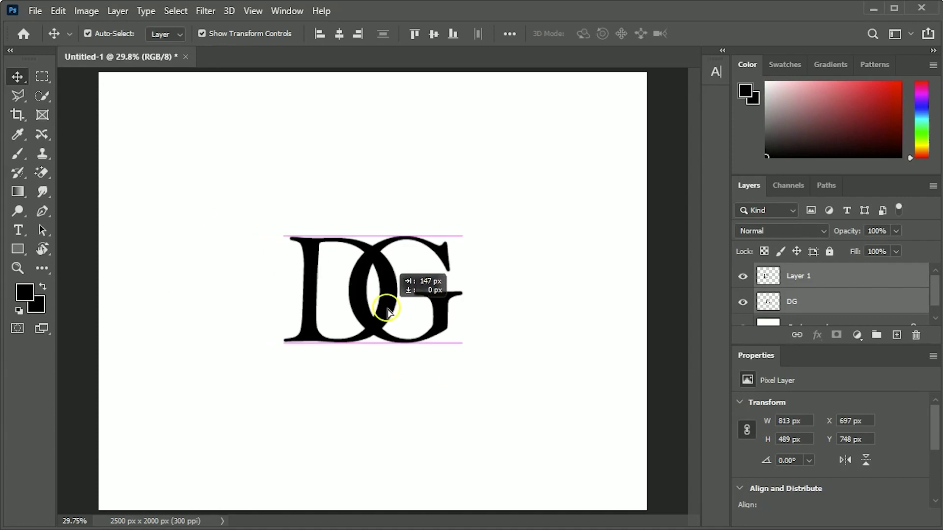
pyautogui.moveTo(379, 311); pyautogui.dragTo(386, 309)
pyautogui.click(373, 417)
pyautogui.moveTo(252, 179)
pyautogui.mouseDown()
pyautogui.moveTo(511, 351)
pyautogui.moveTo(473, 346)
pyautogui.moveTo(491, 357)
pyautogui.mouseUp()
pyautogui.press('Return')
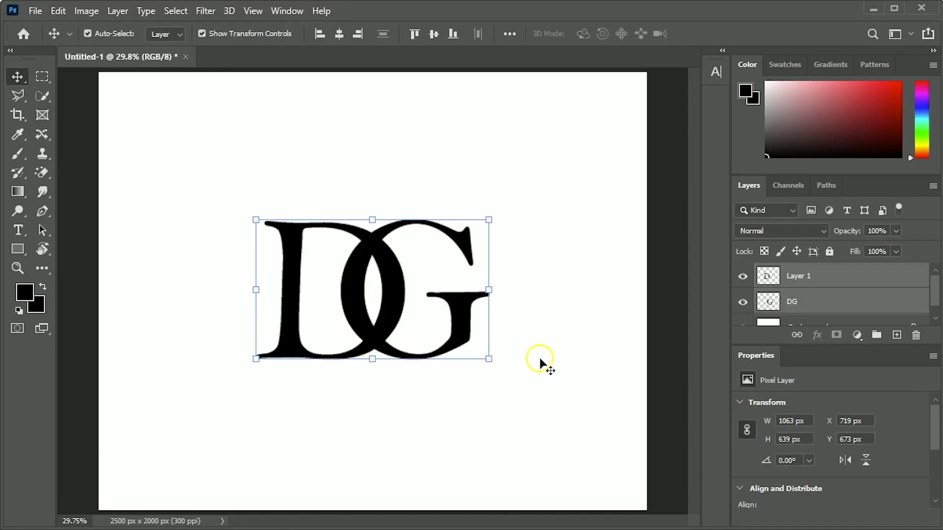
pyautogui.click(505, 344)
pyautogui.click(402, 301)
pyautogui.moveTo(848, 276); pyautogui.dragTo(897, 335)
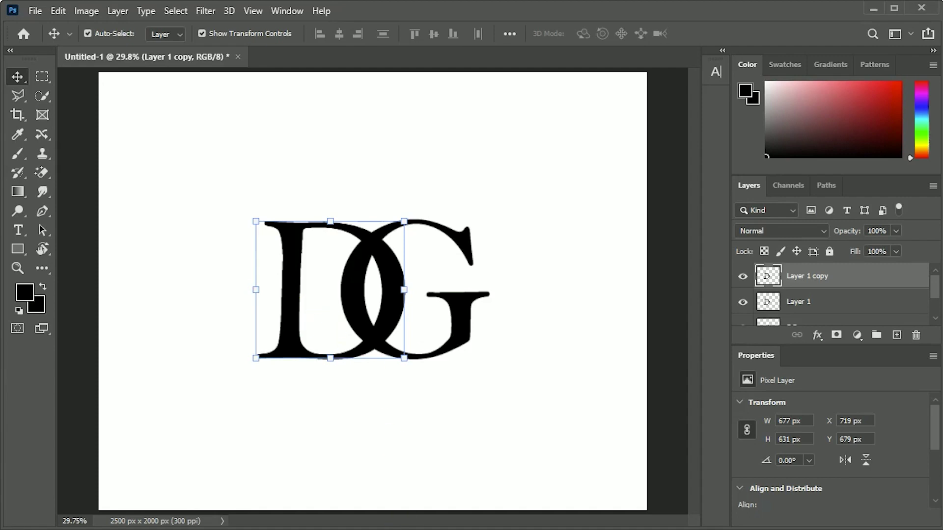
# Fill the D copy layer with light pink using the Paint Bucket.
pyautogui.click(427, 421)
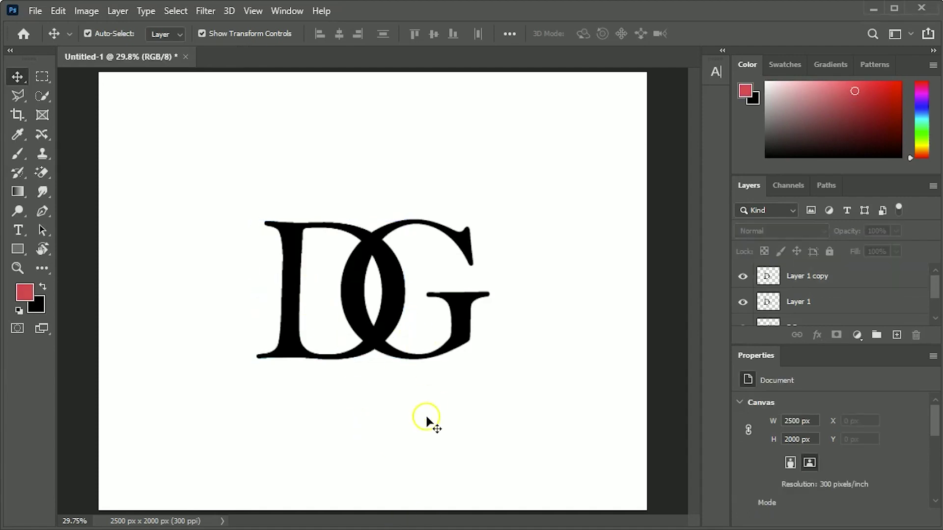
pyautogui.click(294, 310)
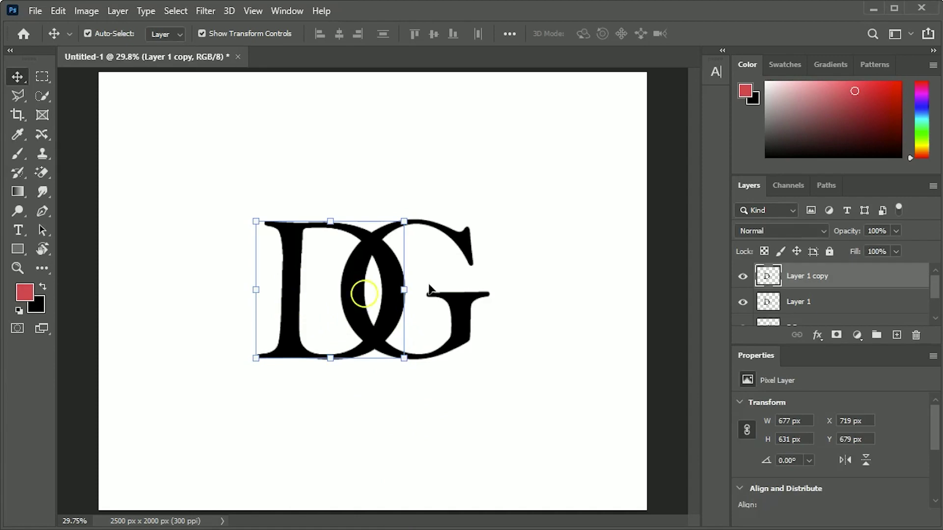
pyautogui.moveTo(18, 191); pyautogui.dragTo(53, 204)
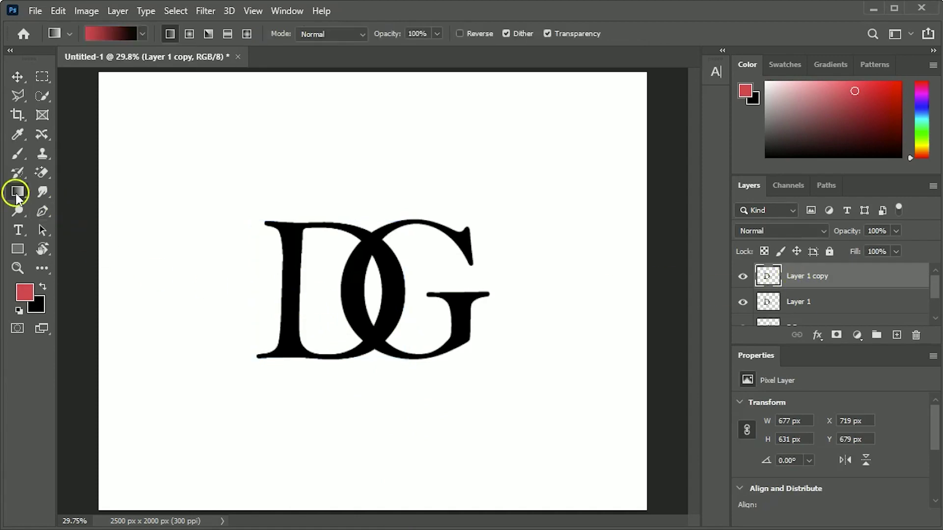
pyautogui.click(860, 90)
pyautogui.click(799, 83)
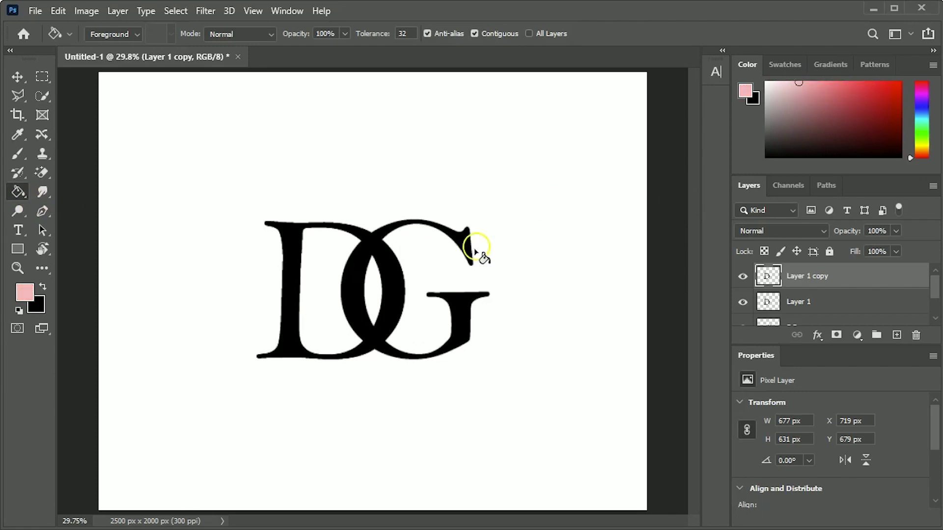
pyautogui.click(391, 279)
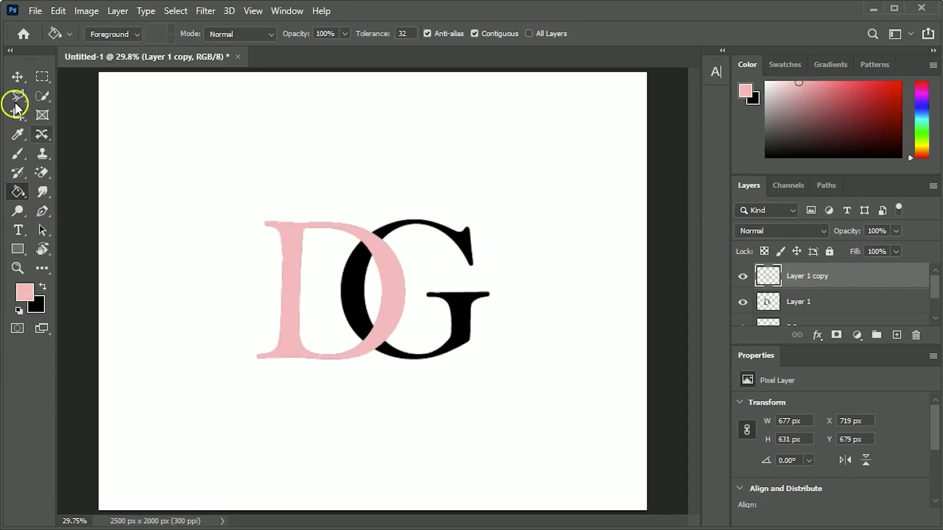
pyautogui.click(17, 77)
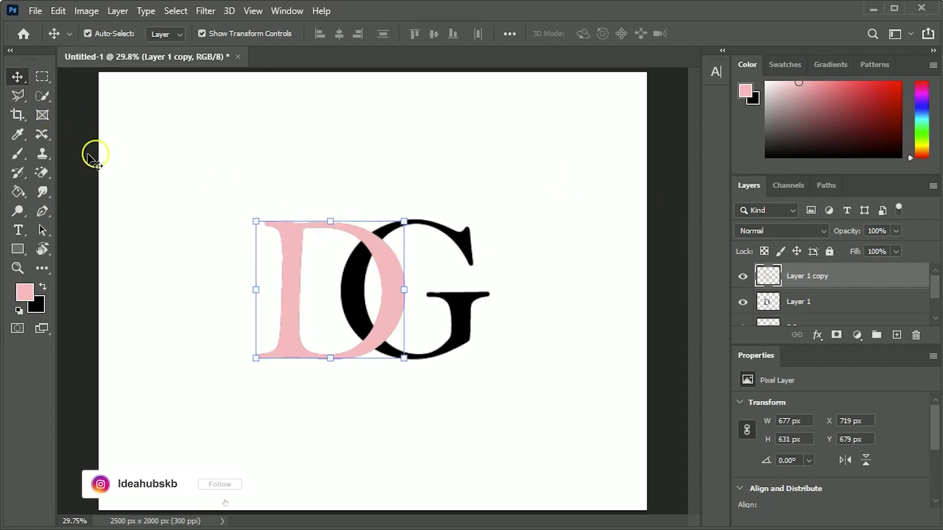
# Erase the pink D copy down to the arc crossing over the G's top.
pyautogui.click(42, 173)
pyautogui.rightClick(43, 172)
pyautogui.click(73, 171)
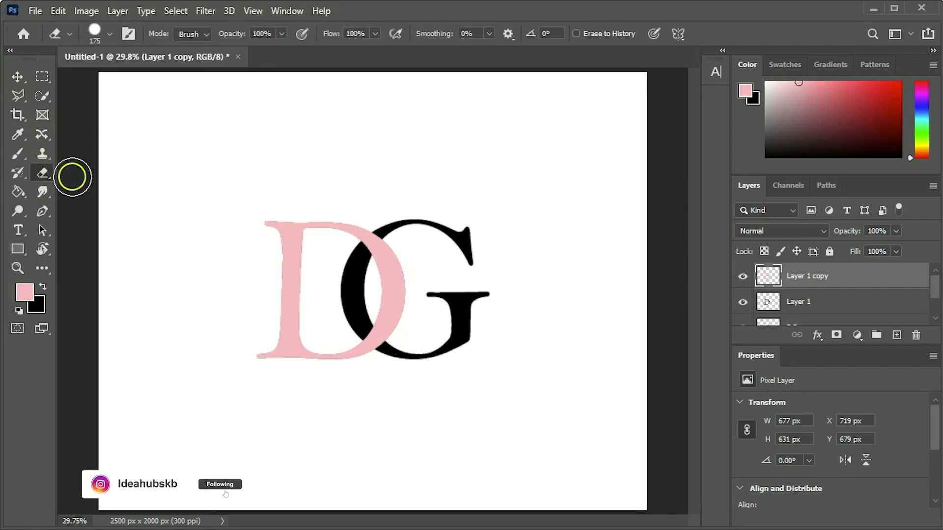
pyautogui.moveTo(277, 207)
pyautogui.mouseDown()
pyautogui.moveTo(284, 267)
pyautogui.moveTo(256, 364)
pyautogui.mouseUp()
pyautogui.moveTo(290, 216); pyautogui.dragTo(322, 211)
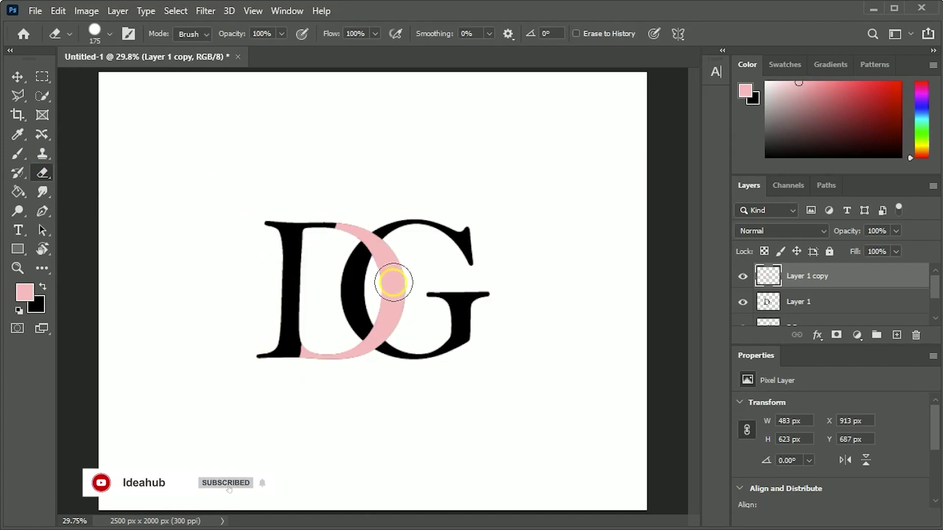
pyautogui.moveTo(392, 283); pyautogui.dragTo(310, 368)
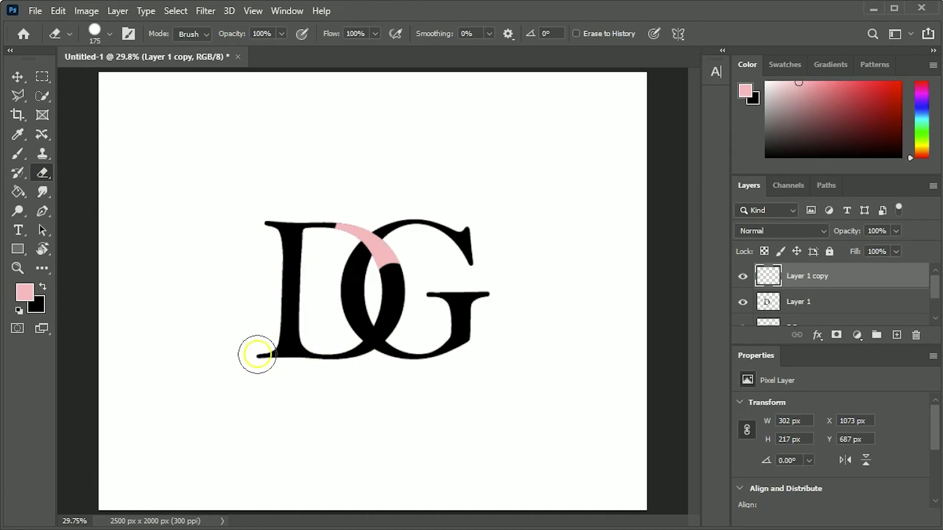
# Duplicate the G layer.
pyautogui.press('v')
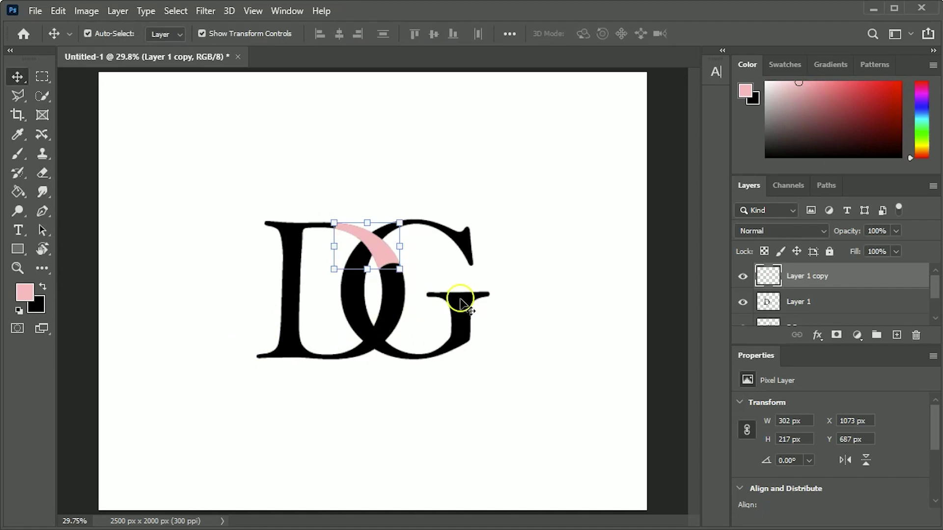
pyautogui.click(459, 301)
pyautogui.moveTo(789, 319); pyautogui.dragTo(896, 335)
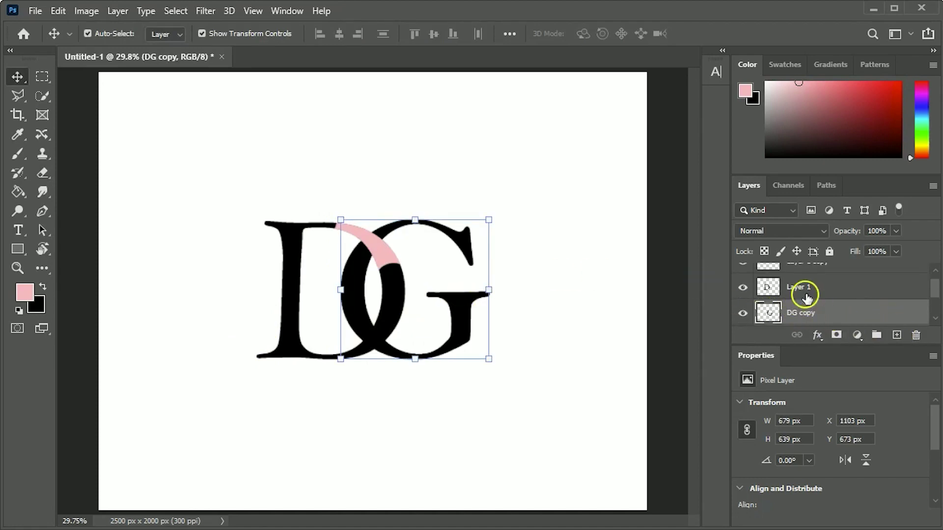
pyautogui.scroll(-1, 816, 314)
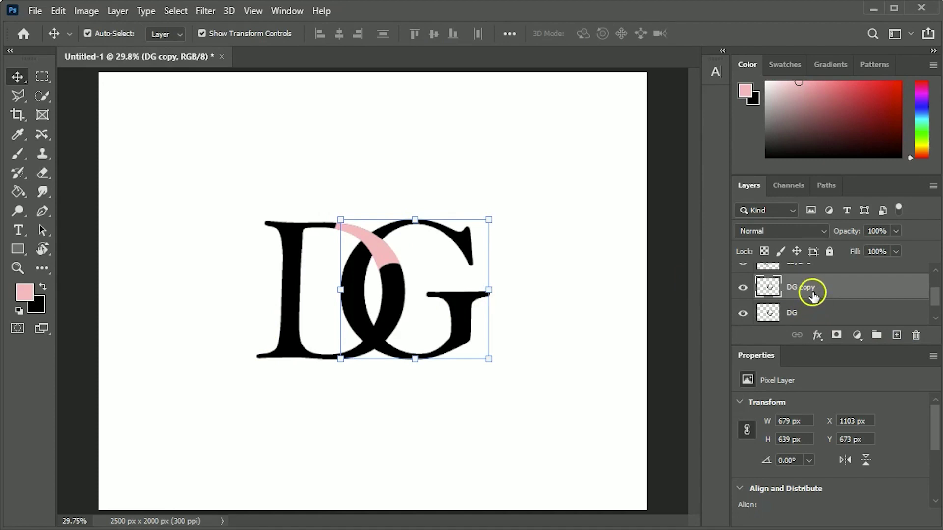
# Fill the G copy with grey.
pyautogui.click(766, 111)
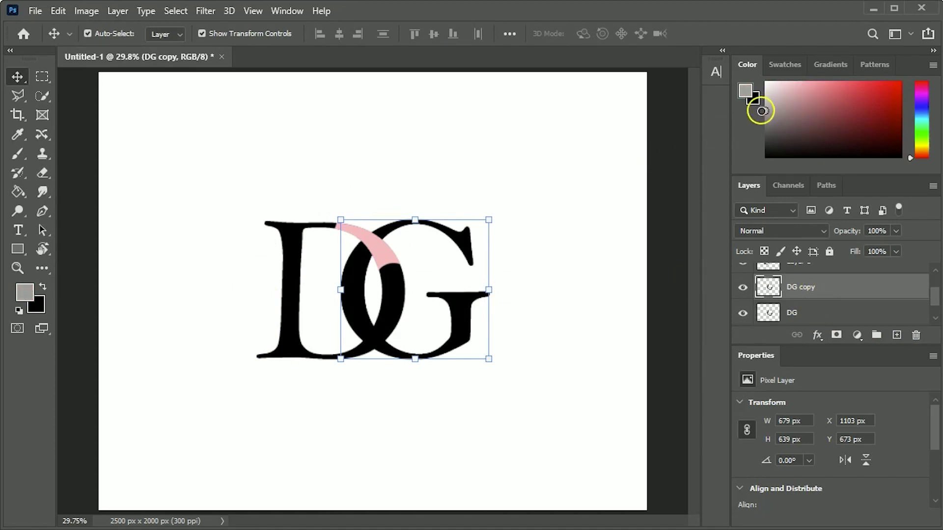
pyautogui.click(19, 192)
pyautogui.click(461, 309)
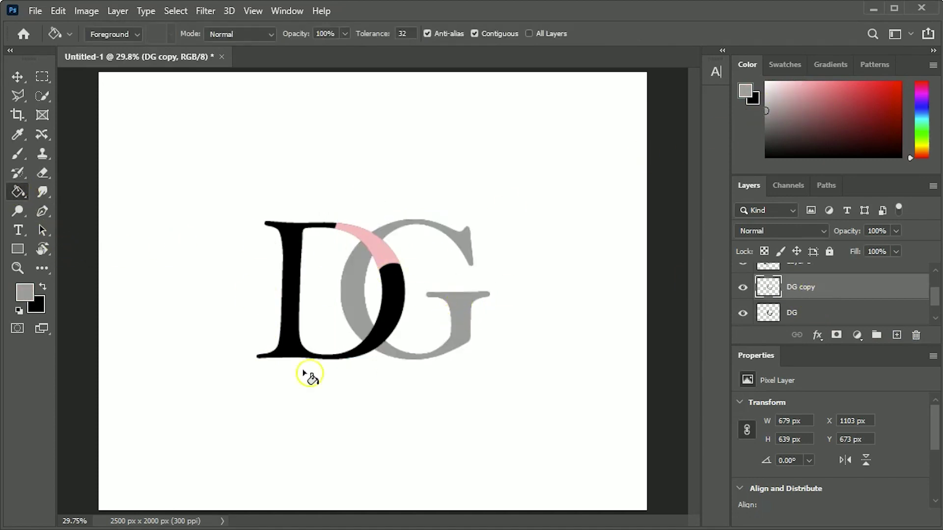
pyautogui.click(18, 77)
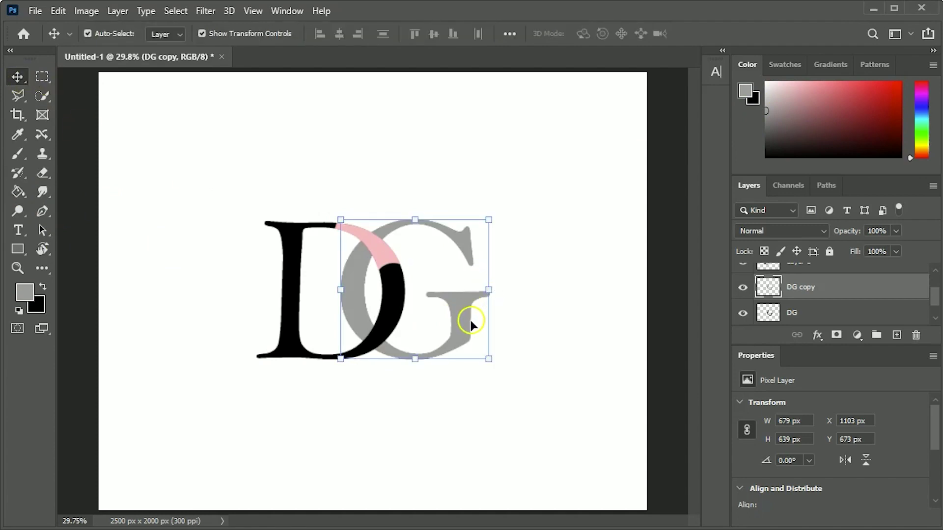
# Erase the grey G down to its lower arc over the D and bring it to the front.
pyautogui.click(42, 172)
pyautogui.click(470, 224)
pyautogui.moveTo(470, 224)
pyautogui.mouseDown()
pyautogui.moveTo(404, 218)
pyautogui.moveTo(346, 278)
pyautogui.mouseUp()
pyautogui.moveTo(481, 272)
pyautogui.mouseDown()
pyautogui.moveTo(438, 295)
pyautogui.moveTo(488, 291)
pyautogui.moveTo(414, 369)
pyautogui.moveTo(444, 383)
pyautogui.moveTo(475, 316)
pyautogui.moveTo(519, 293)
pyautogui.mouseUp()
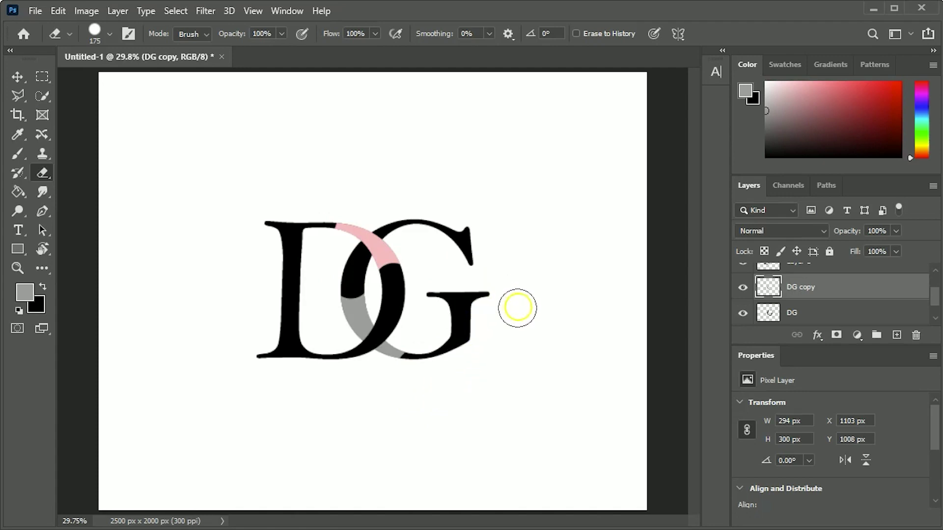
pyautogui.press('v')
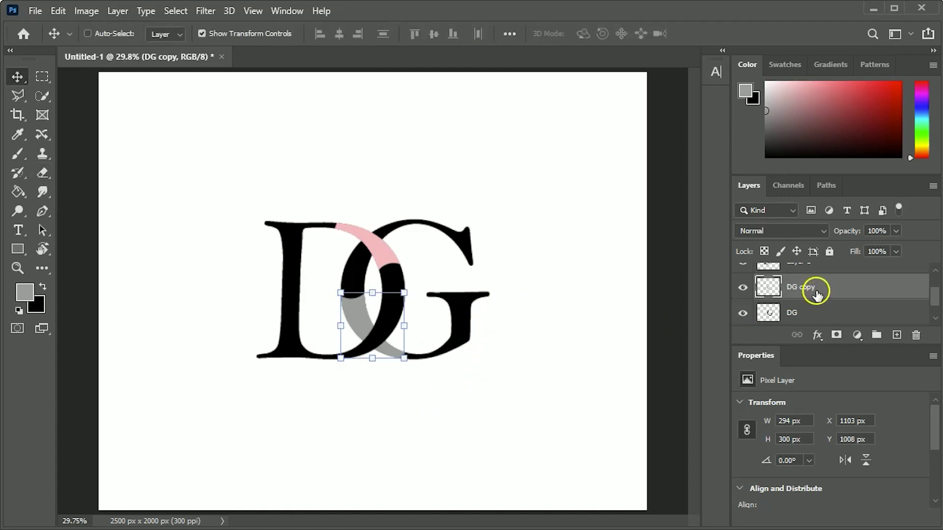
pyautogui.hotkey('ctrl', ']')
# Zoom in and load the pink arc layer's pixels as a selection.
pyautogui.click(662, 322)
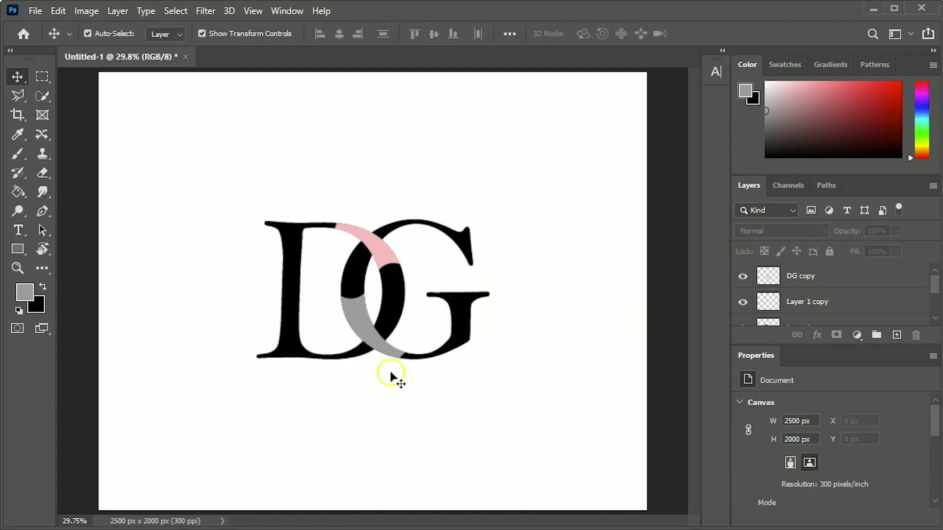
pyautogui.click(378, 336)
pyautogui.click(385, 264)
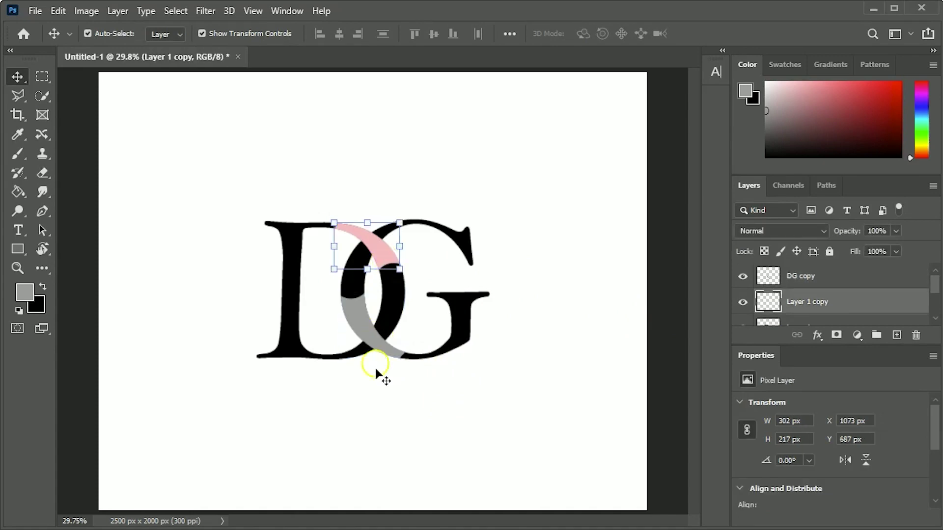
pyautogui.click(375, 421)
pyautogui.hotkey('ctrl', '+')
pyautogui.hotkey('ctrl', '+')
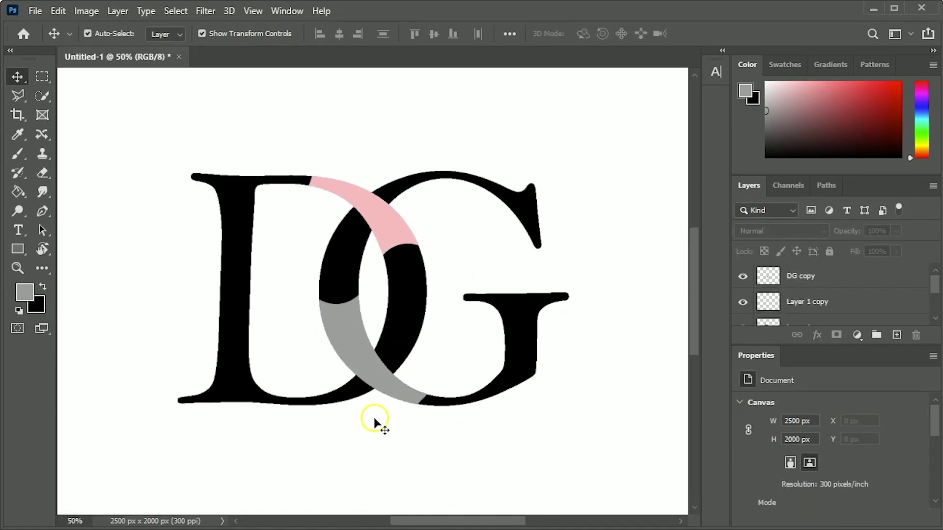
pyautogui.click(400, 217)
pyautogui.keyDown('ctrl'); pyautogui.click(772, 308); pyautogui.keyUp('ctrl')
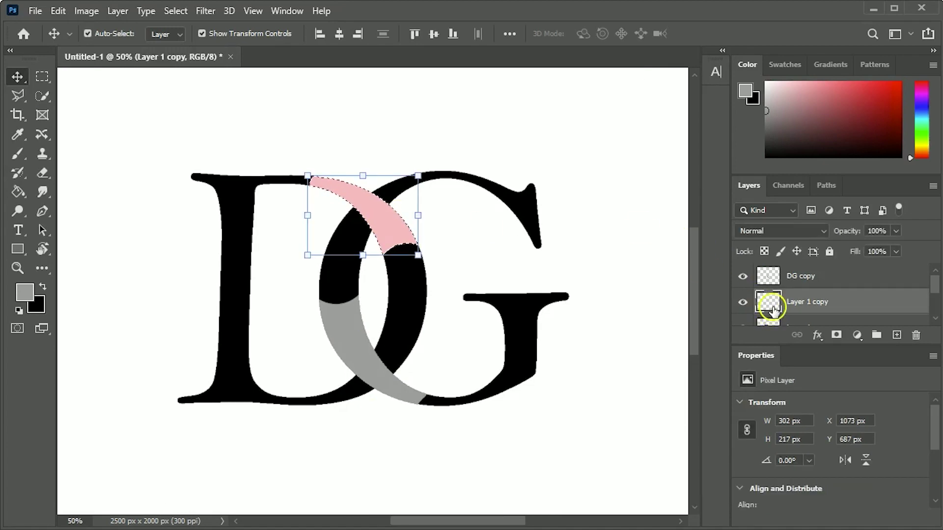
pyautogui.keyDown('ctrl'); pyautogui.click(404, 309); pyautogui.keyUp('ctrl')
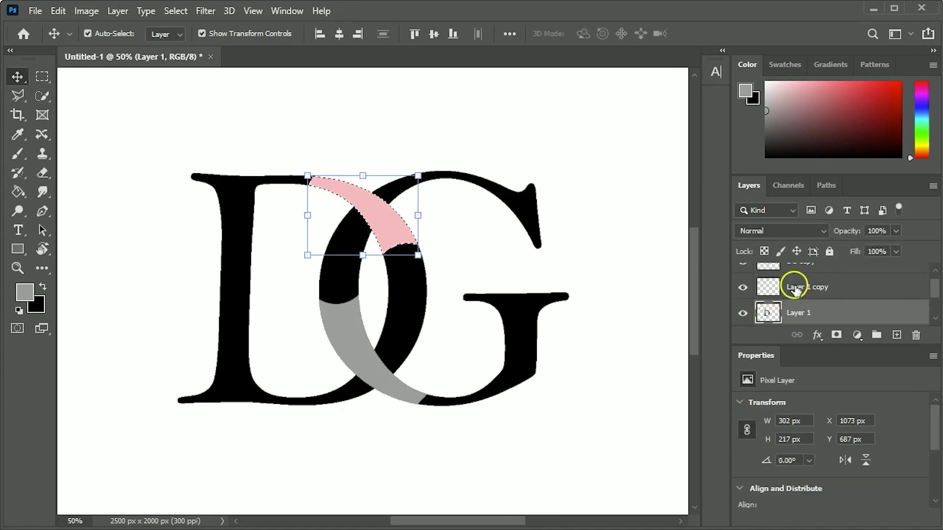
# Expand the pink arc selection by 8 px and cut a gap in the G.
pyautogui.click(175, 11)
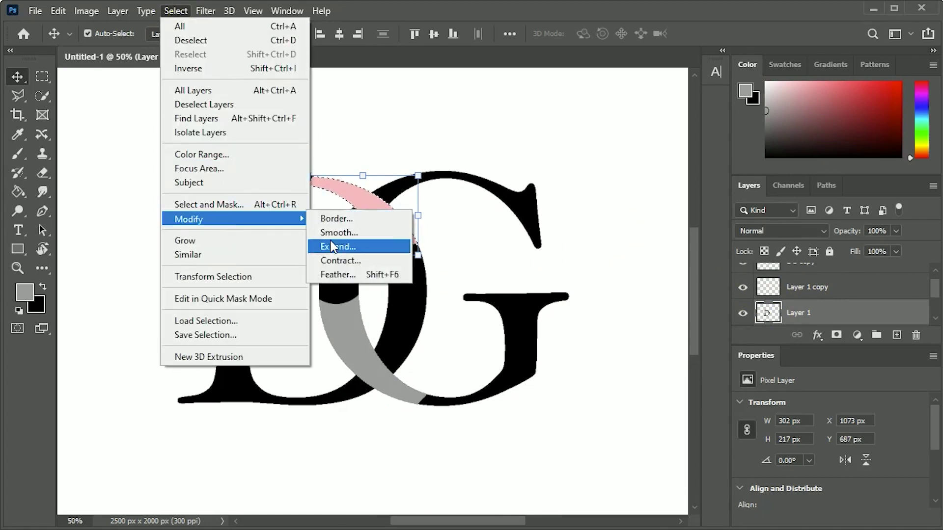
pyautogui.click(338, 247)
pyautogui.moveTo(439, 105); pyautogui.dragTo(530, 159)
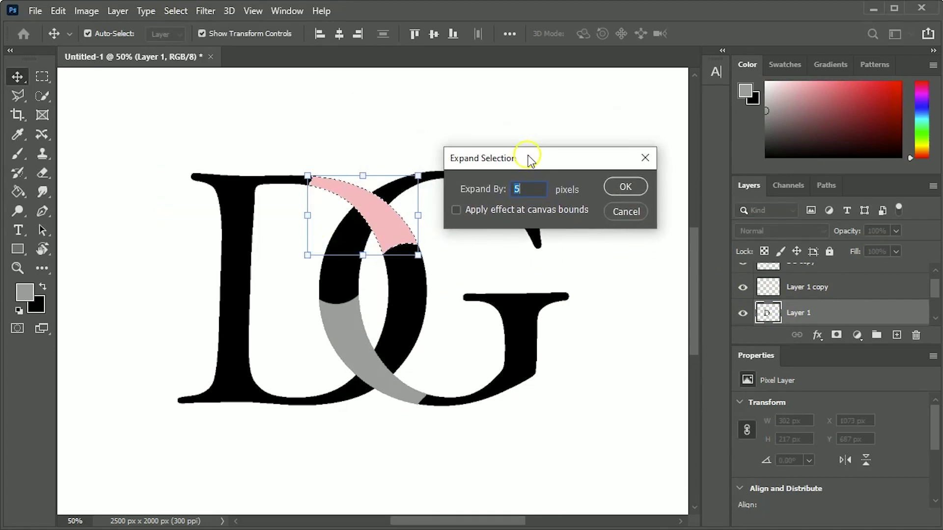
pyautogui.write('8')
pyautogui.press('Return')
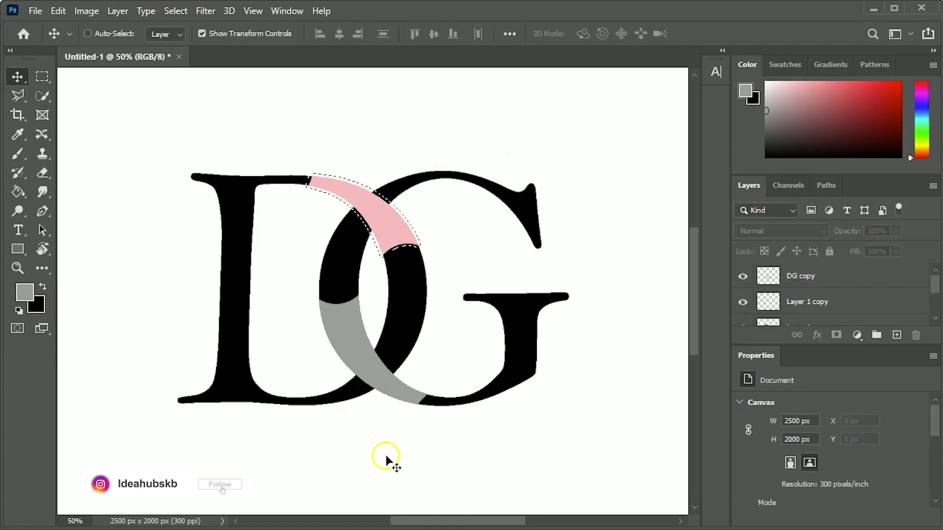
pyautogui.click(405, 190)
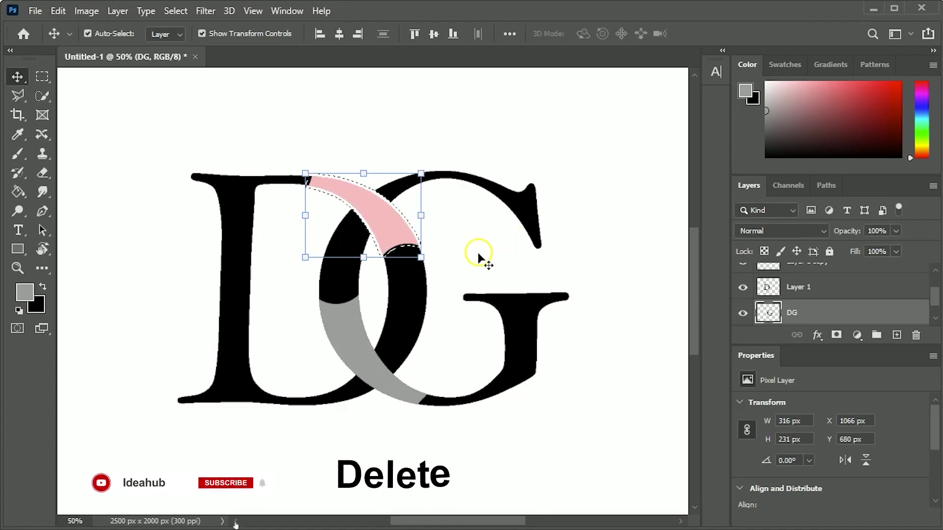
pyautogui.hotkey('ctrl', 'd')
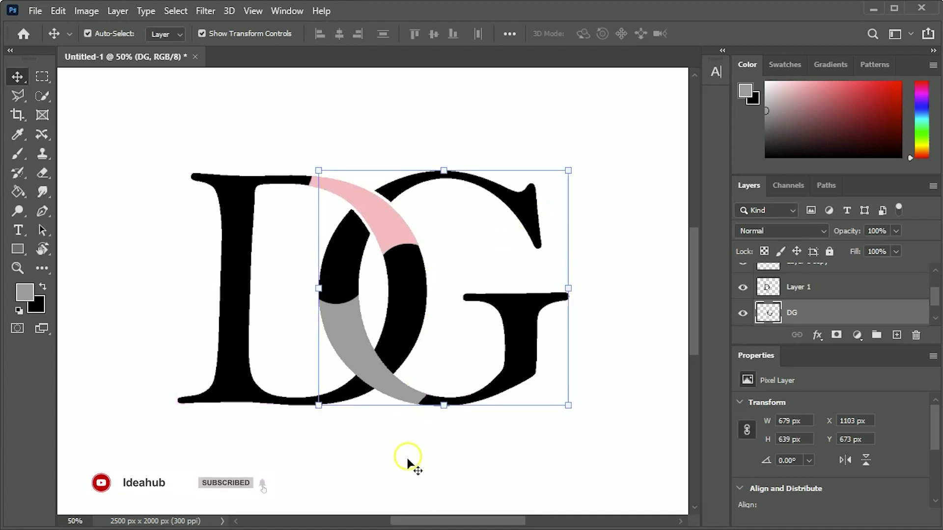
pyautogui.hotkey('ctrl', 'z')
pyautogui.hotkey('ctrl', 'z')
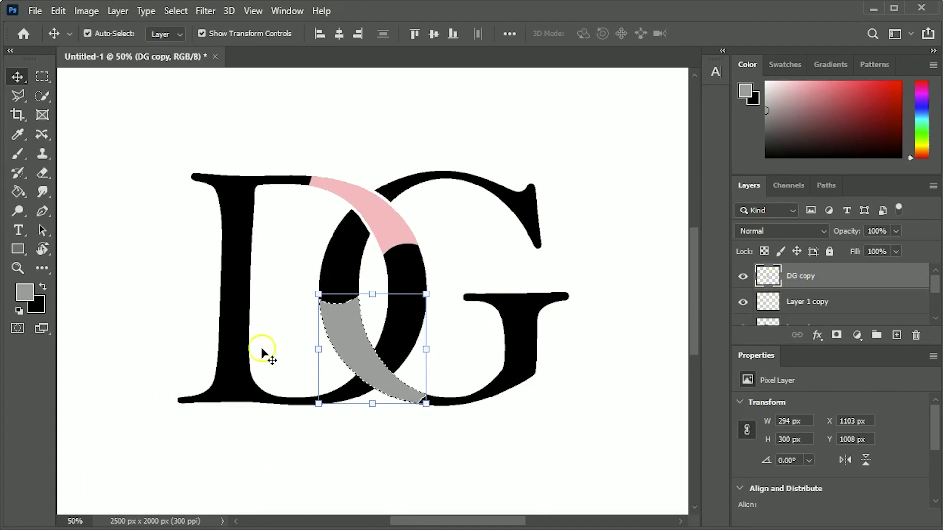
pyautogui.click(226, 386)
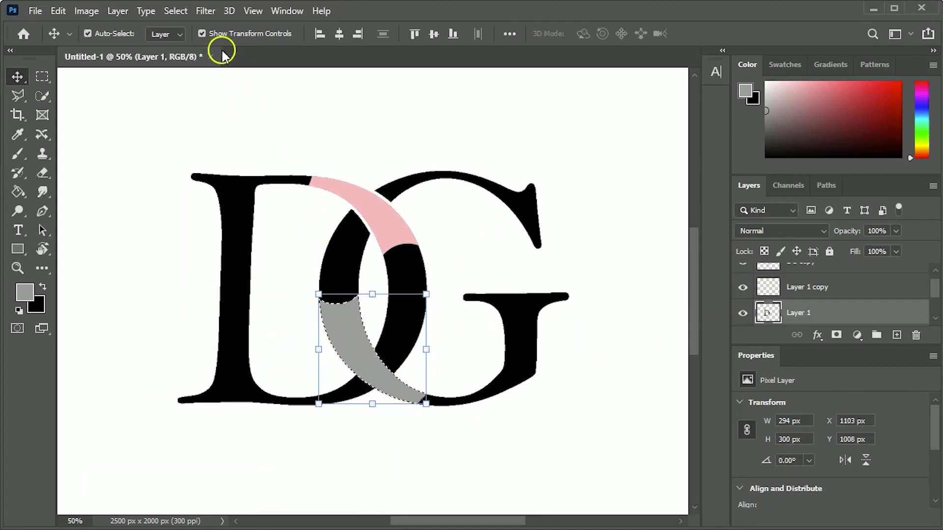
# Expand the grey arc selection and delete a gap from the D beneath it.
pyautogui.click(186, 12)
pyautogui.click(392, 244)
pyautogui.click(624, 188)
pyautogui.press('Delete')
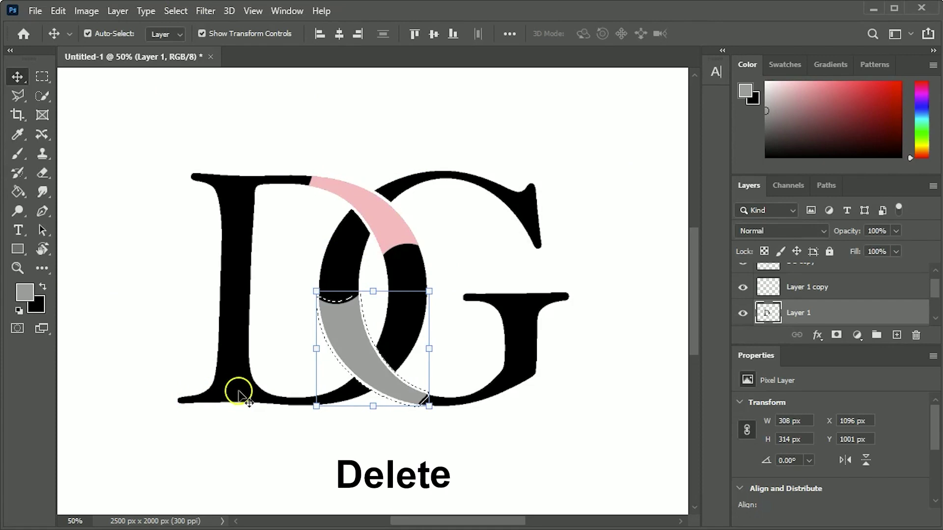
pyautogui.click(238, 394)
# Delete the pink and grey helper arc layers.
pyautogui.click(393, 217)
pyautogui.press('Delete')
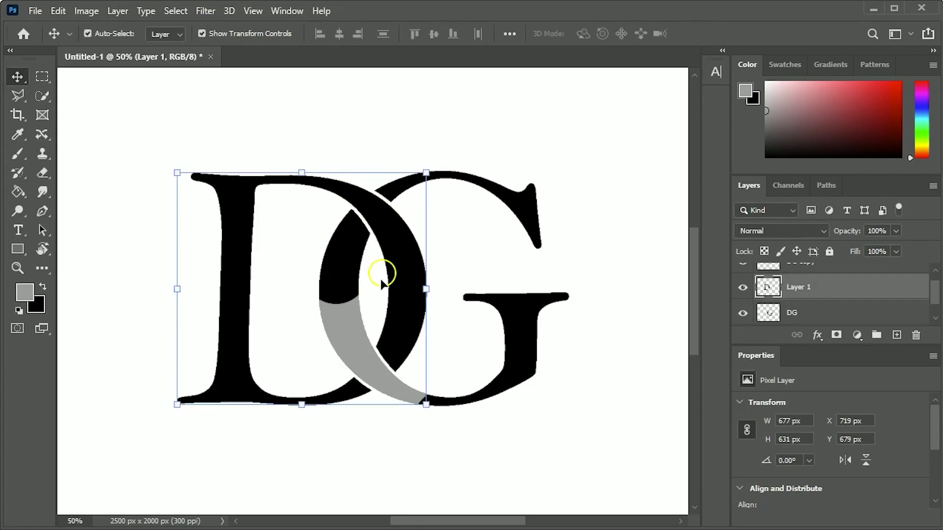
pyautogui.click(374, 379)
pyautogui.press('Delete')
pyautogui.click(388, 442)
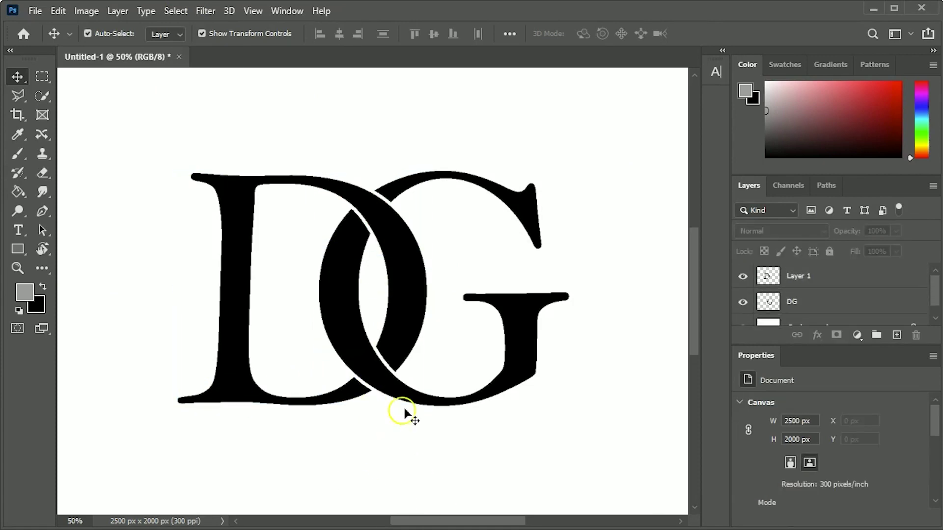
pyautogui.click(404, 268)
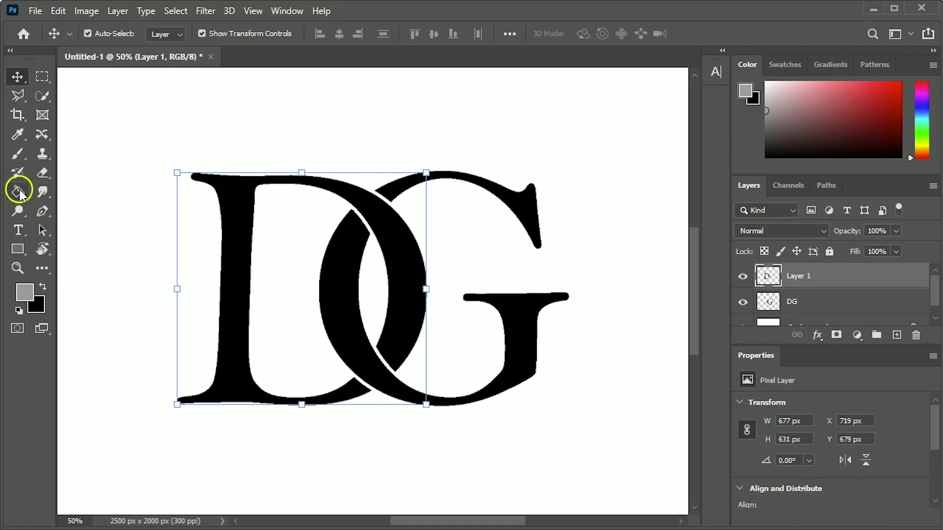
# Fill the D with a saturated blue using the Paint Bucket.
pyautogui.click(922, 104)
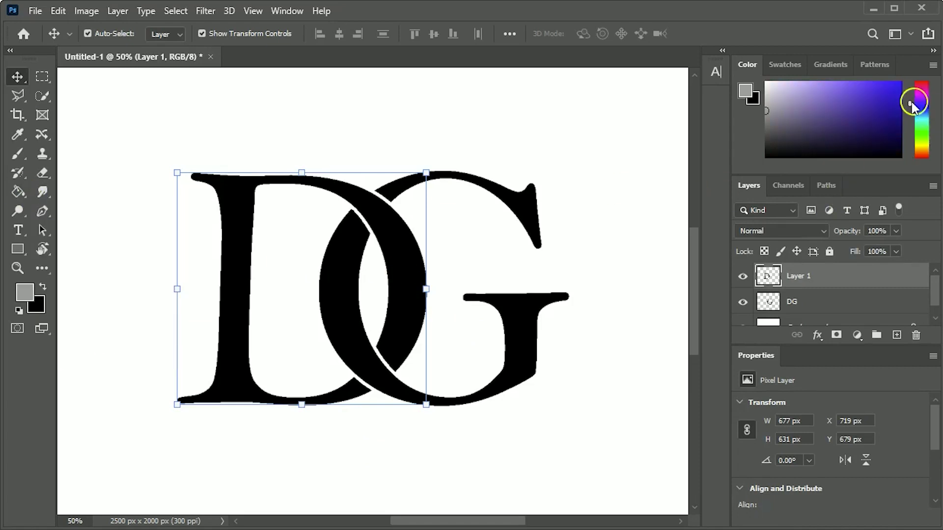
pyautogui.click(898, 91)
pyautogui.click(18, 192)
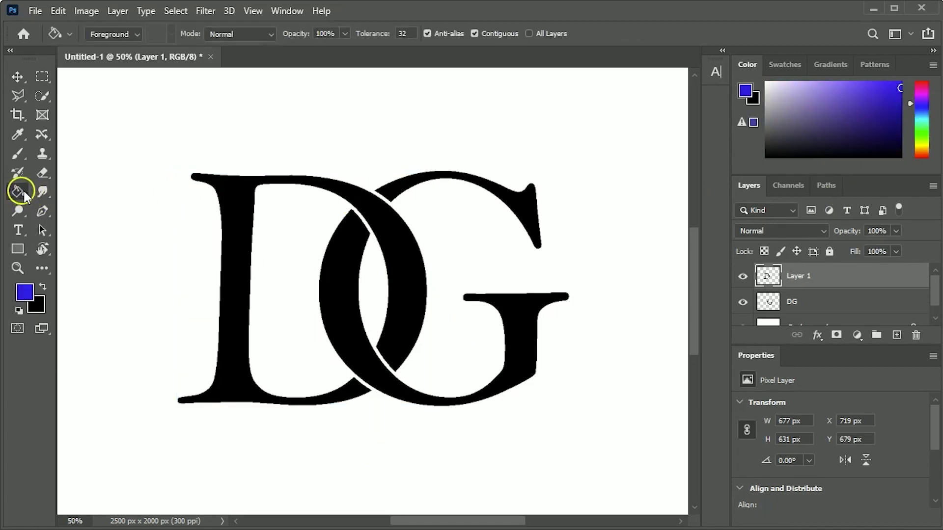
pyautogui.click(213, 180)
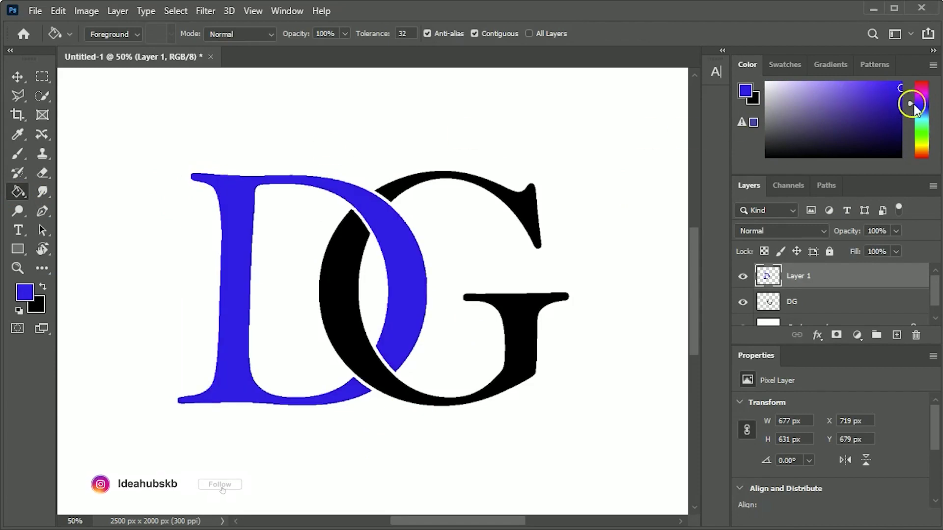
# Fill the G body and its separate top arc with purple.
pyautogui.moveTo(924, 111); pyautogui.dragTo(924, 98)
pyautogui.click(902, 95)
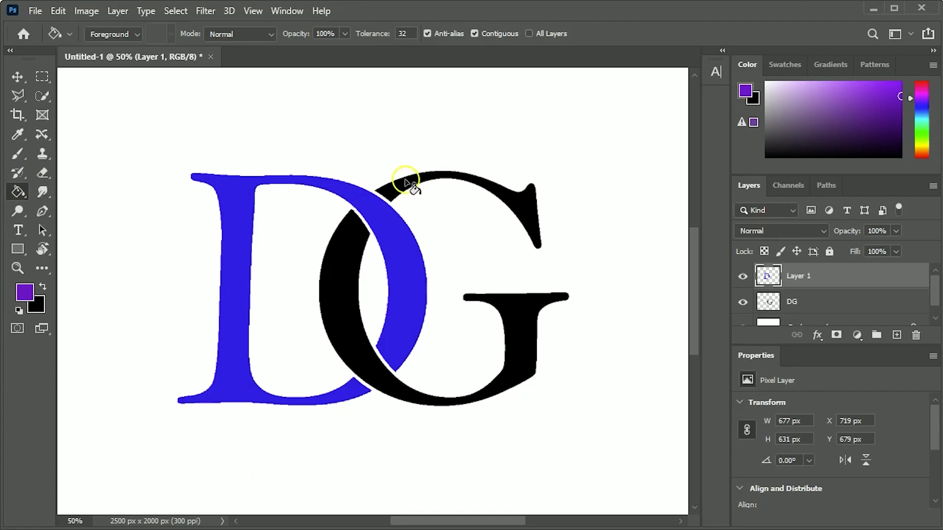
pyautogui.click(803, 306)
pyautogui.click(526, 307)
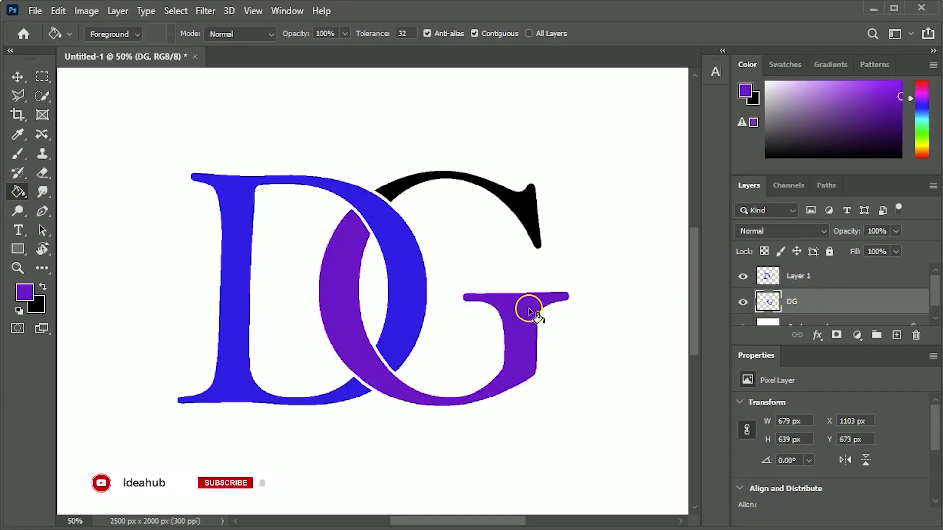
pyautogui.click(526, 213)
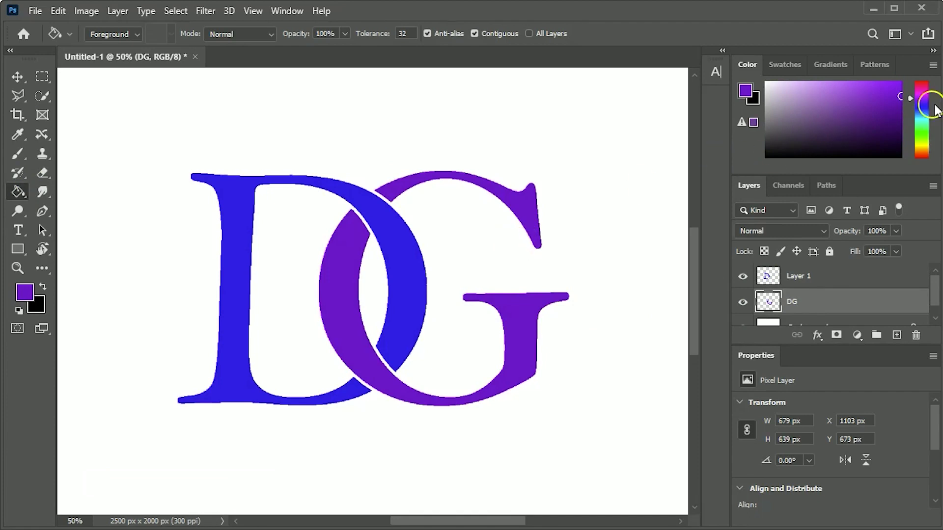
# Refill the G body and top arc with cyan.
pyautogui.click(923, 120)
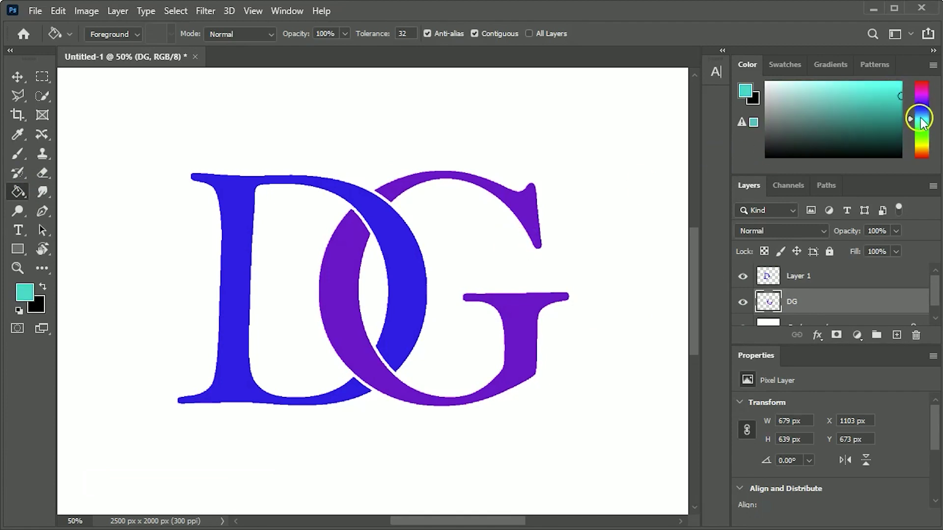
pyautogui.moveTo(923, 122); pyautogui.dragTo(923, 122)
pyautogui.click(899, 85)
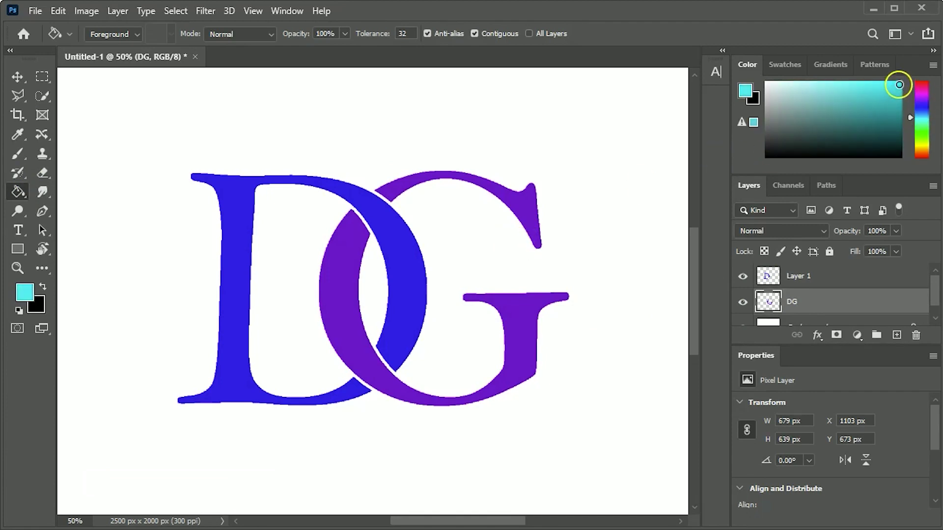
pyautogui.click(522, 319)
pyautogui.click(900, 93)
pyautogui.click(517, 314)
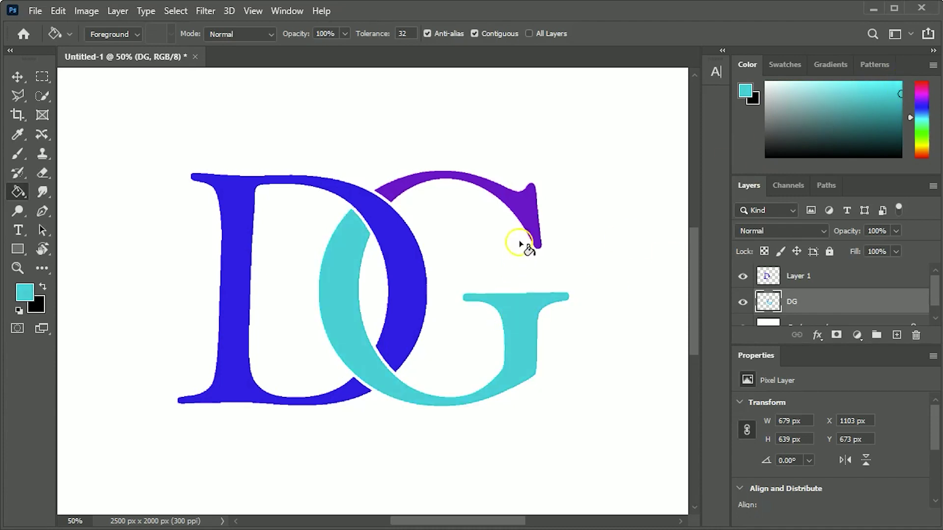
pyautogui.click(526, 223)
# Refill the D with a darker indigo violet.
pyautogui.press('v')
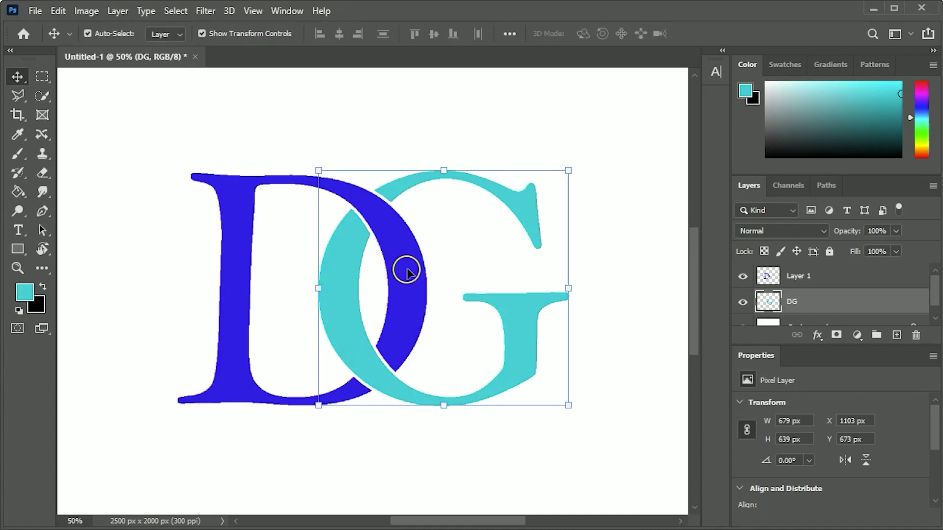
pyautogui.click(406, 267)
pyautogui.moveTo(920, 111); pyautogui.dragTo(924, 107)
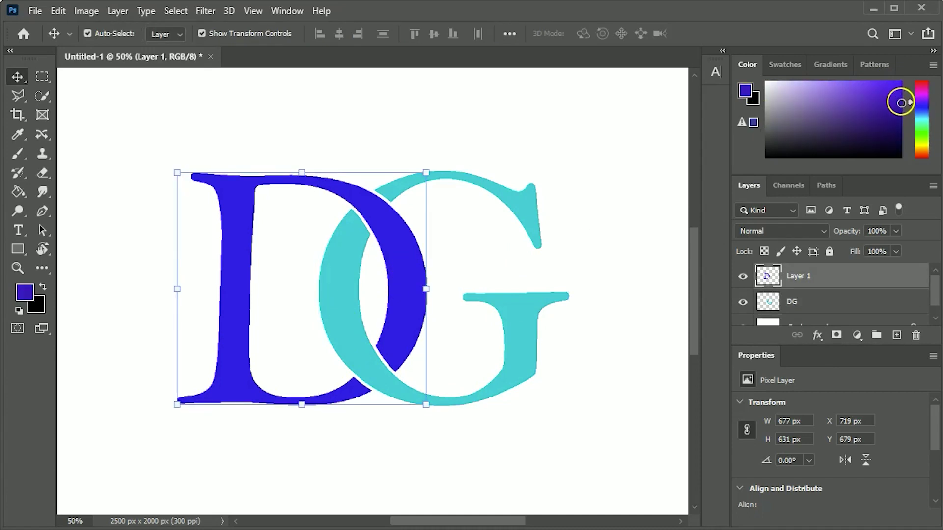
pyautogui.click(16, 192)
pyautogui.click(227, 218)
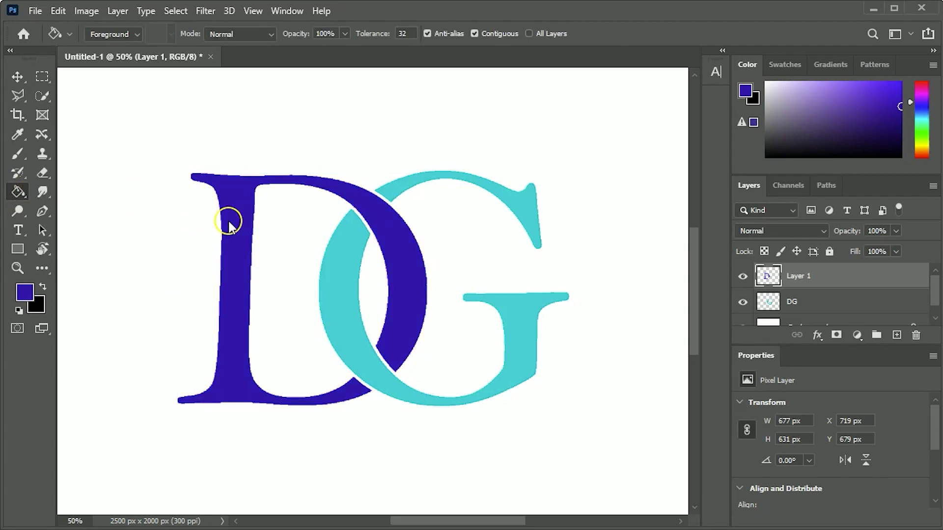
pyautogui.press('v')
# Group the D and G layers together into one group.
pyautogui.hotkey('ctrl', '0')
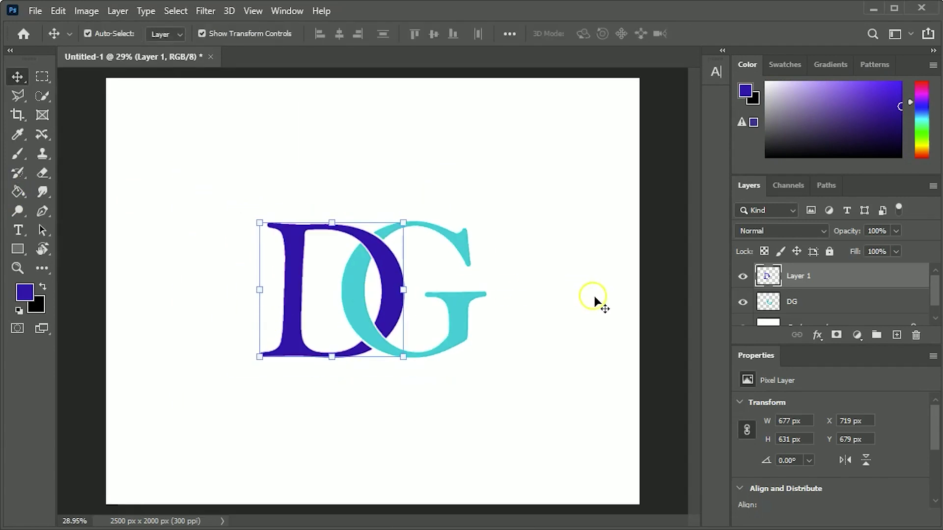
pyautogui.click(648, 322)
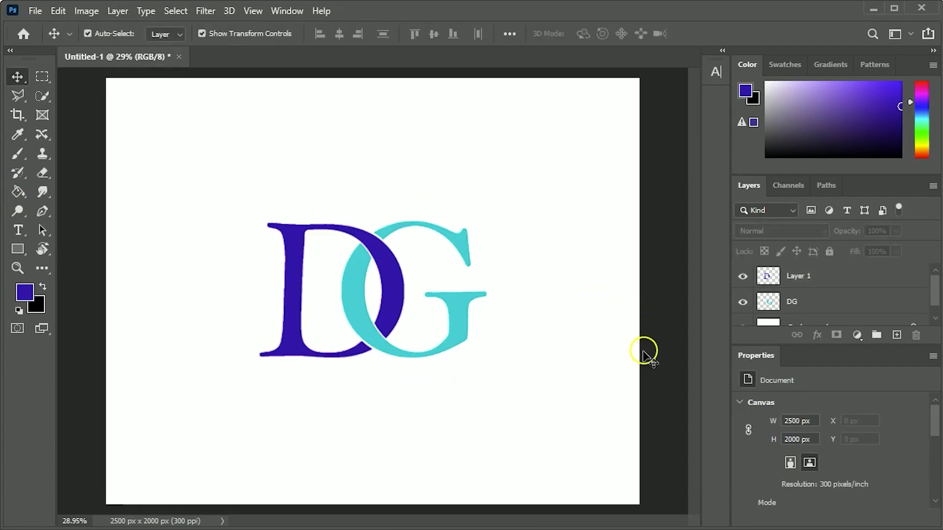
pyautogui.hotkey('ctrl', '+')
pyautogui.hotkey('ctrl', '+')
pyautogui.hotkey('ctrl', '0')
pyautogui.moveTo(221, 184); pyautogui.dragTo(431, 311)
pyautogui.moveTo(852, 303); pyautogui.dragTo(873, 336)
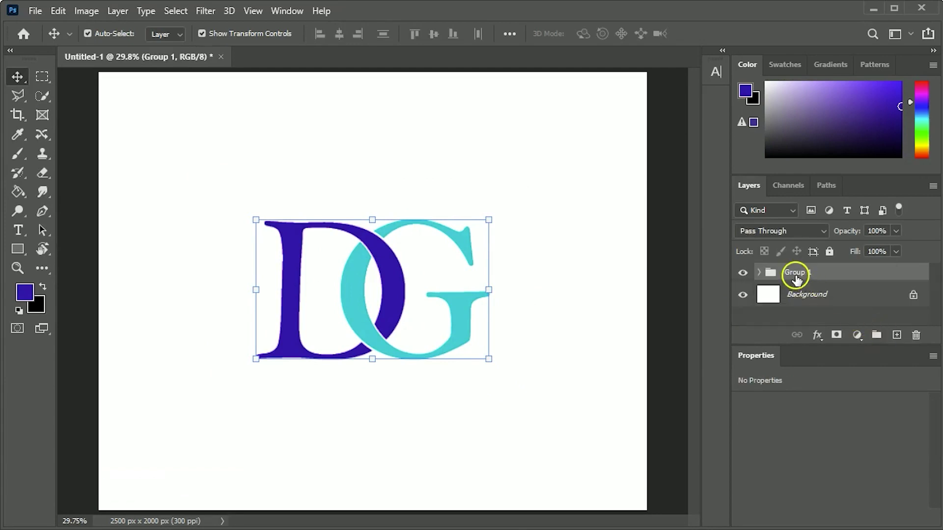
pyautogui.click(78, 206)
# Open the g9076rff.psd logo mockup file.
pyautogui.click(34, 10)
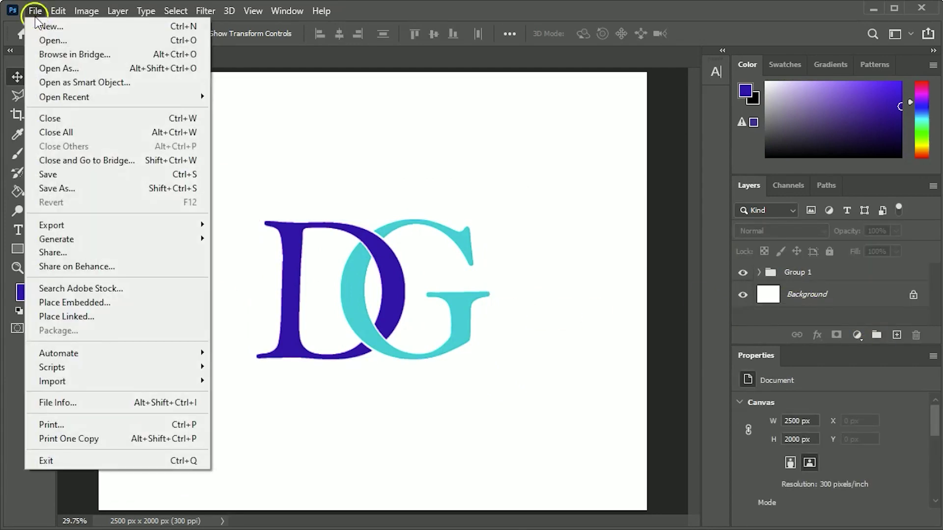
pyautogui.click(39, 43)
pyautogui.doubleClick(213, 123)
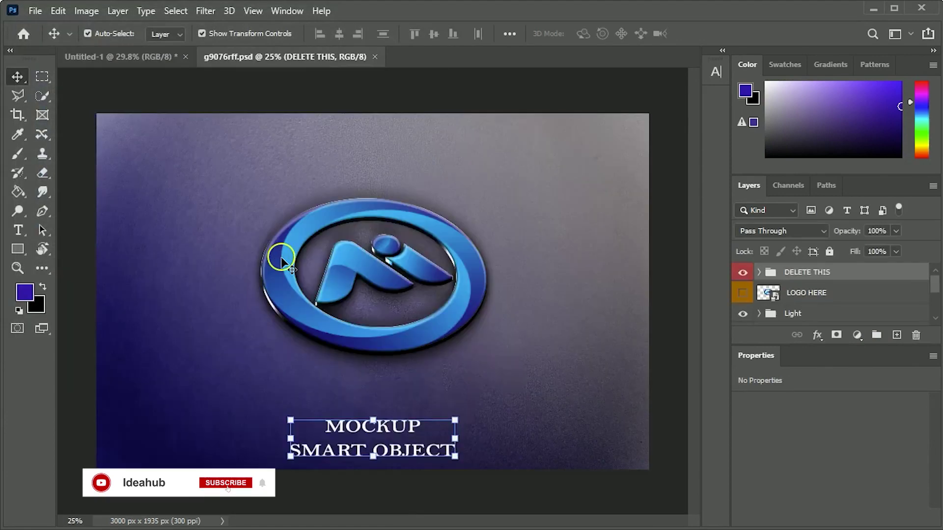
# Hide the DELETE THIS sample text, open the LOGO HERE contents, and return to Untitled-1.
pyautogui.click(385, 434)
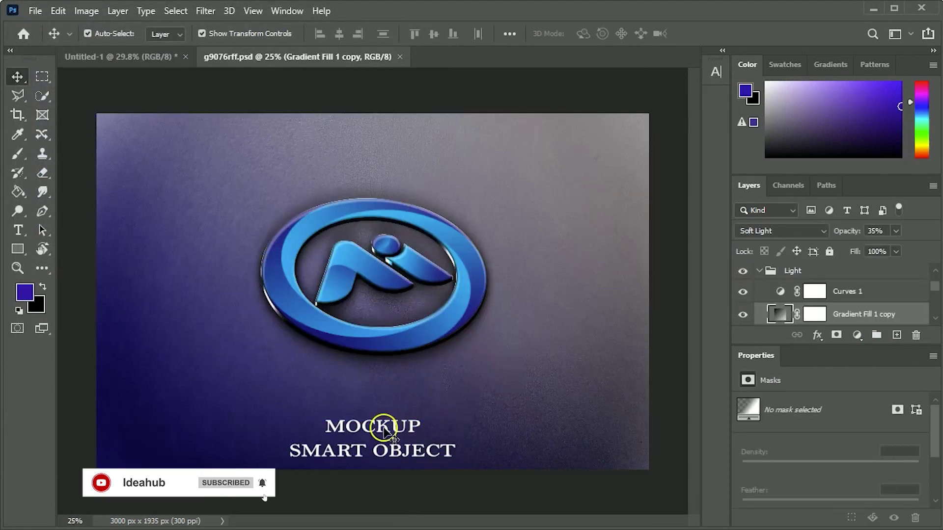
pyautogui.click(745, 277)
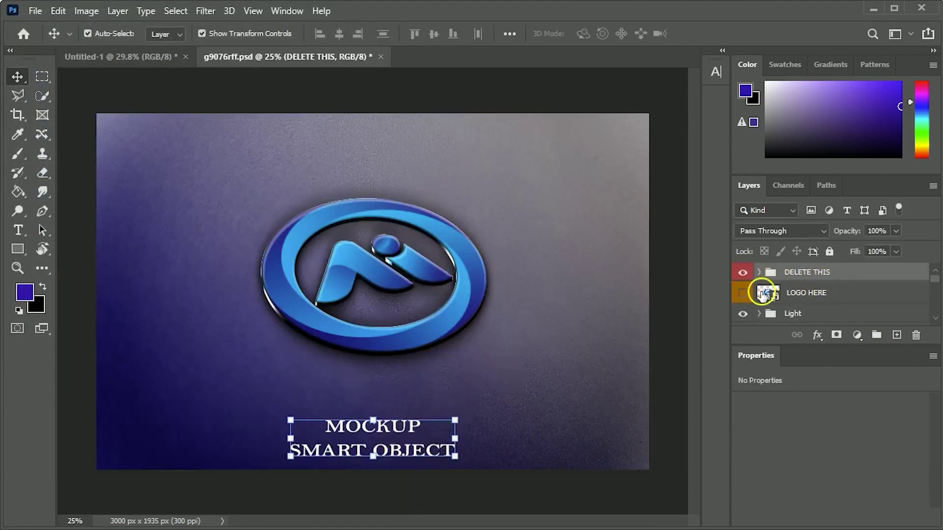
pyautogui.click(743, 273)
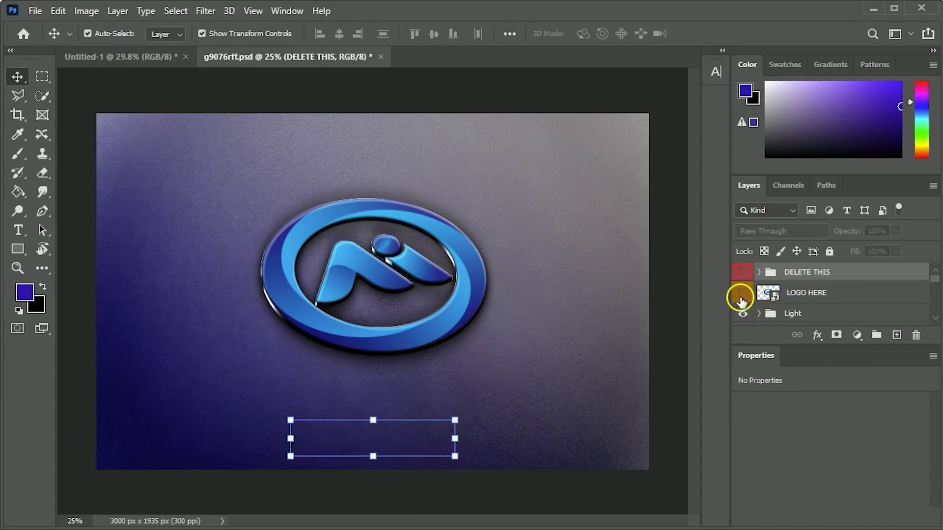
pyautogui.doubleClick(771, 295)
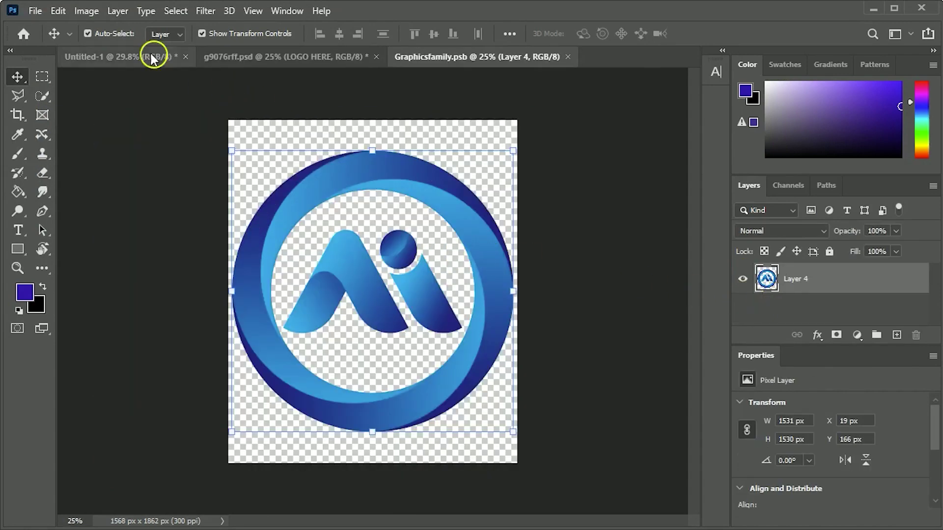
pyautogui.click(149, 57)
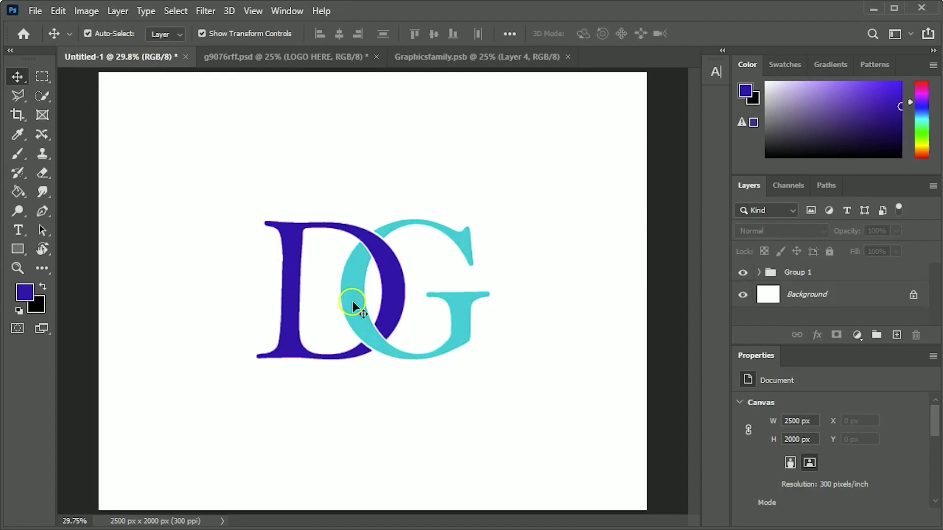
# Link the DG monogram layers and copy them into the Graphicsfamily.psb placeholder.
pyautogui.click(794, 273)
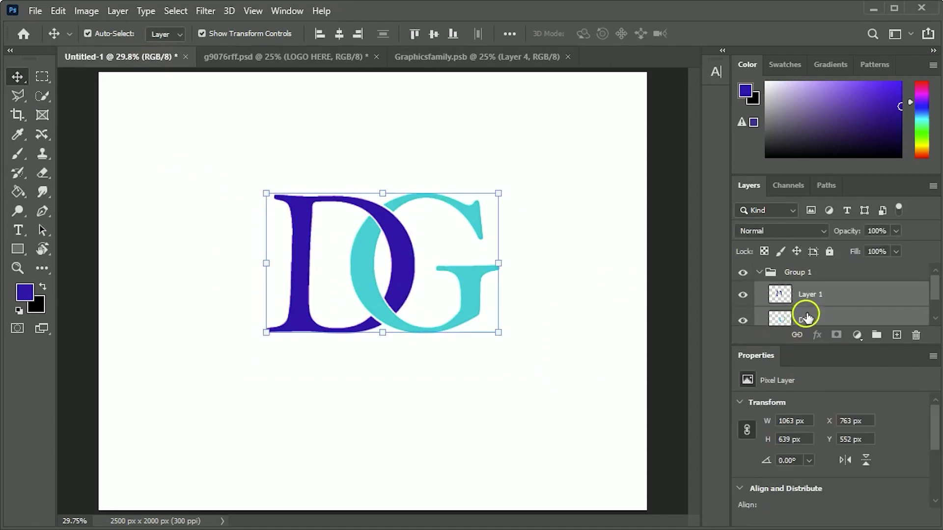
pyautogui.rightClick(809, 305)
pyautogui.click(644, 247)
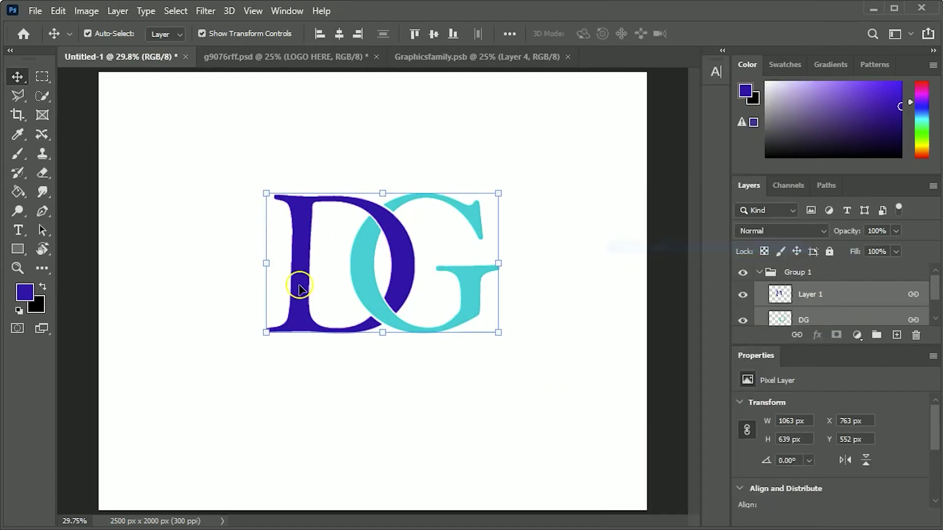
pyautogui.moveTo(369, 277); pyautogui.dragTo(400, 301)
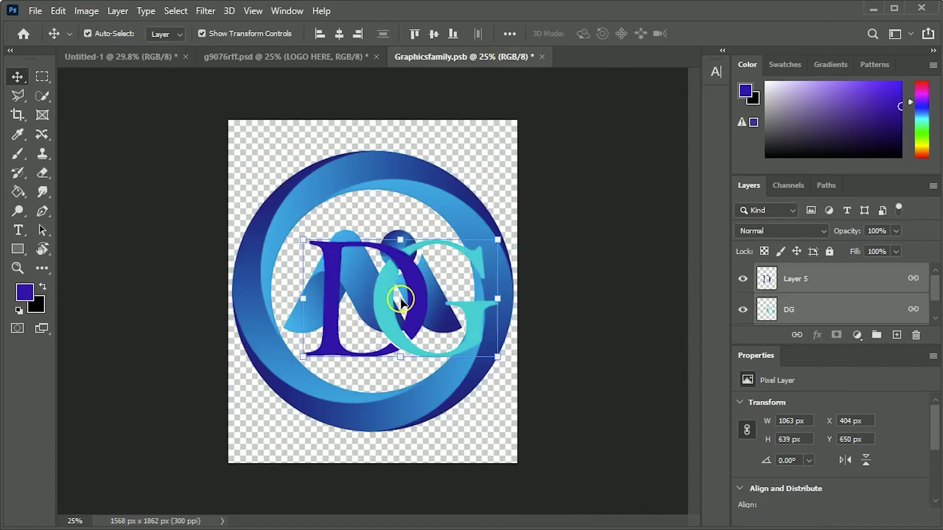
# Scale the DG monogram up to about 128% and shift it slightly up-left.
pyautogui.scroll(-1, 773, 307)
pyautogui.keyDown('ctrl'); pyautogui.click(785, 307); pyautogui.keyUp('ctrl')
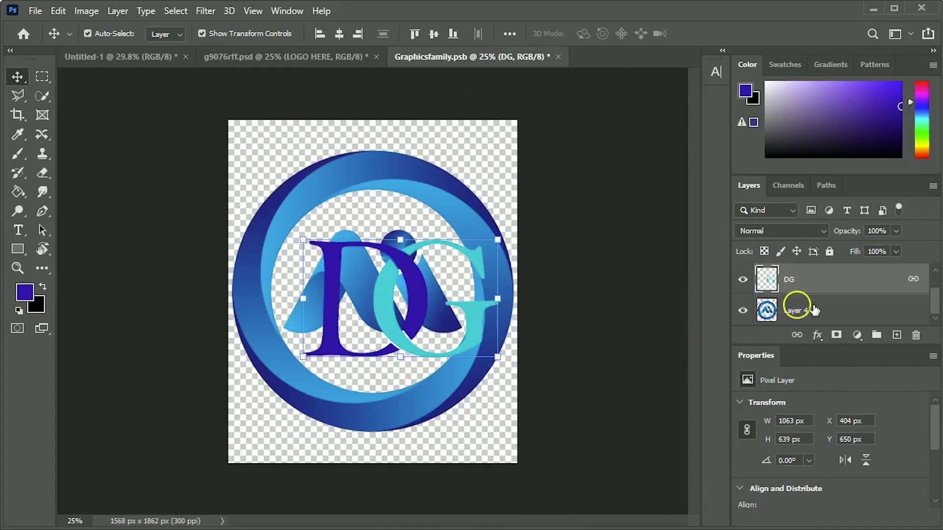
pyautogui.hotkey('ctrl', 't')
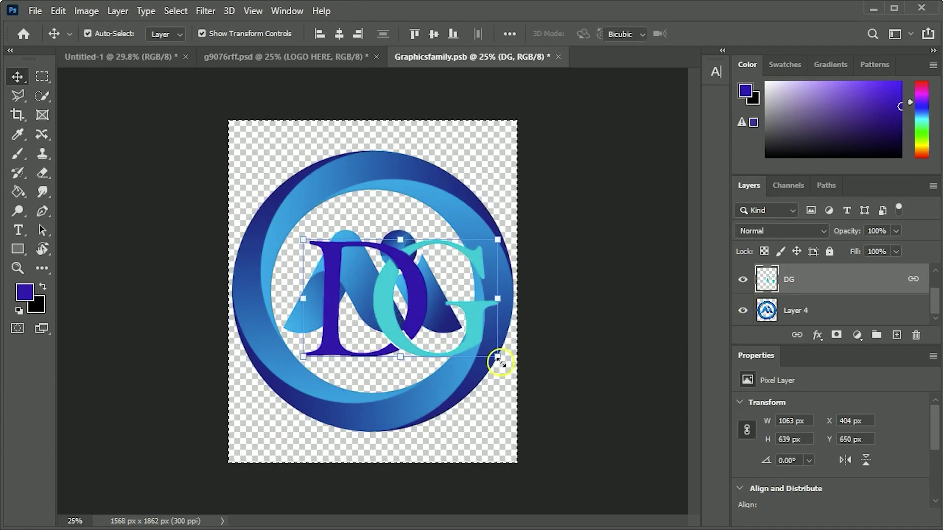
pyautogui.moveTo(497, 357); pyautogui.dragTo(523, 387)
pyautogui.moveTo(381, 293); pyautogui.dragTo(369, 288)
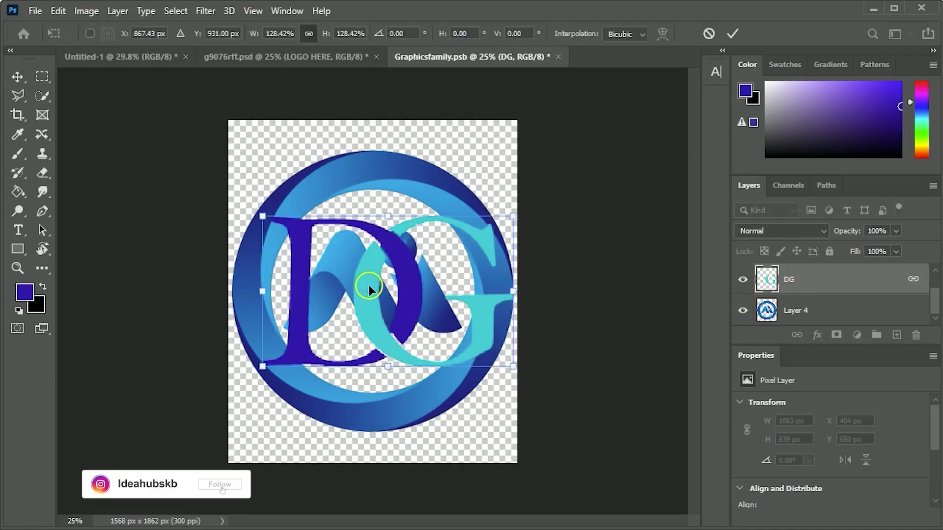
pyautogui.press('Return')
# Duplicate the D layer and group it with the DG layer.
pyautogui.hotkey('ctrl', 'j')
pyautogui.keyDown('ctrl'); pyautogui.click(810, 302); pyautogui.keyUp('ctrl')
pyautogui.click(874, 336)
pyautogui.hotkey('ctrl', 'a')
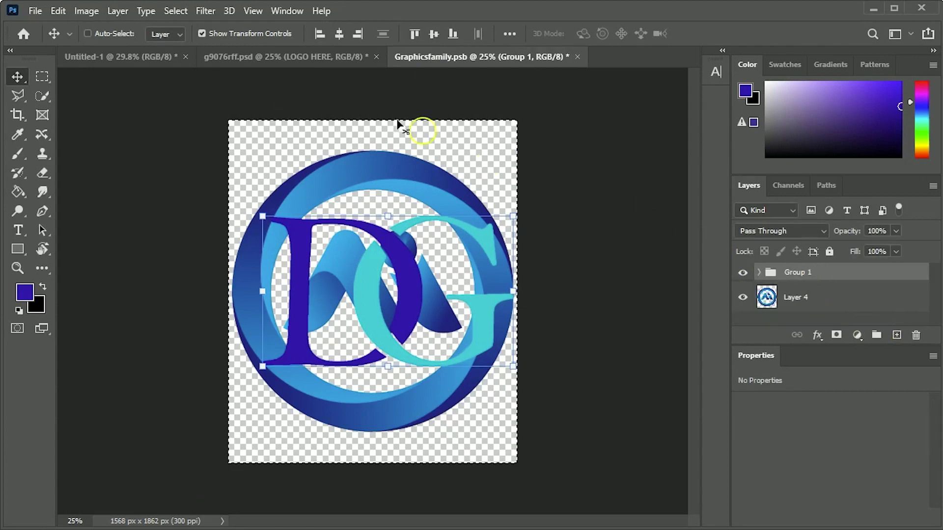
# Centre the DG group horizontally, enlarge it slightly and nudge it right.
pyautogui.click(339, 33)
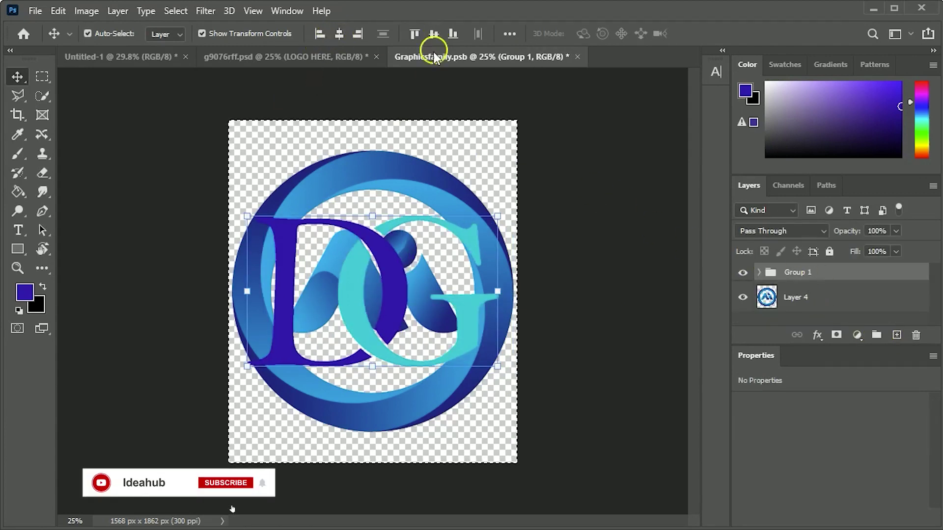
pyautogui.hotkey('ctrl', 'd')
pyautogui.moveTo(498, 366); pyautogui.dragTo(503, 368)
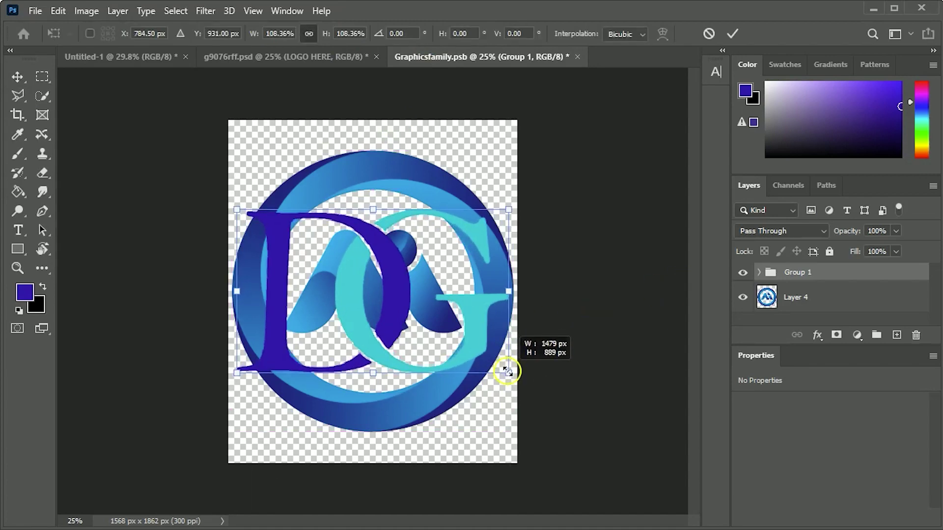
pyautogui.moveTo(358, 287); pyautogui.dragTo(368, 288)
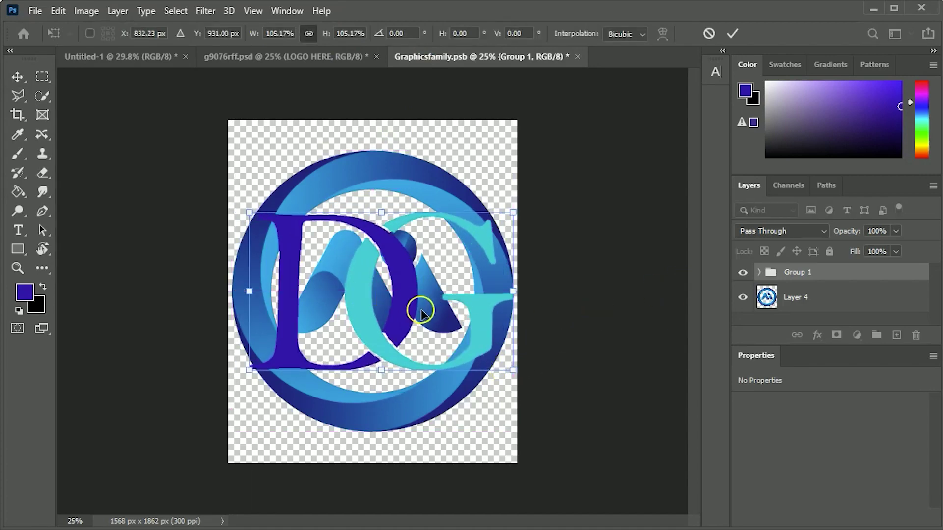
pyautogui.press('Return')
# Hide the old circle logo layer, then save and close Graphicsfamily.psb.
pyautogui.click(743, 298)
pyautogui.click(577, 57)
pyautogui.click(404, 214)
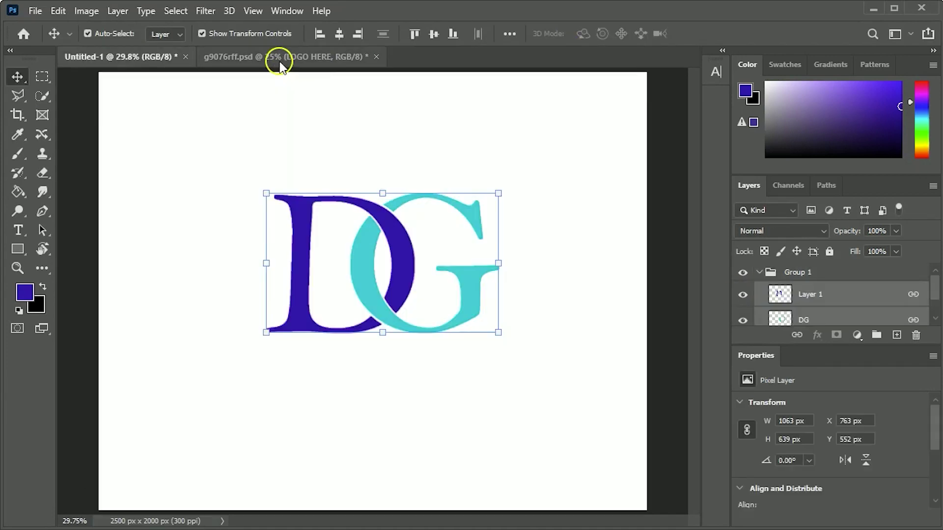
# View the g9076rff.psd mockup with the embossed DG logo, deselecting LOGO HERE.
pyautogui.click(298, 57)
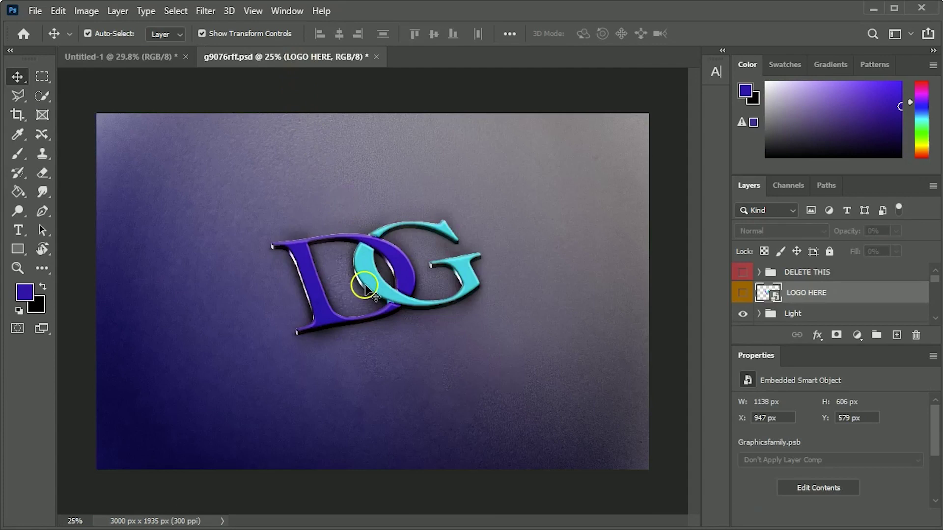
pyautogui.click(674, 302)
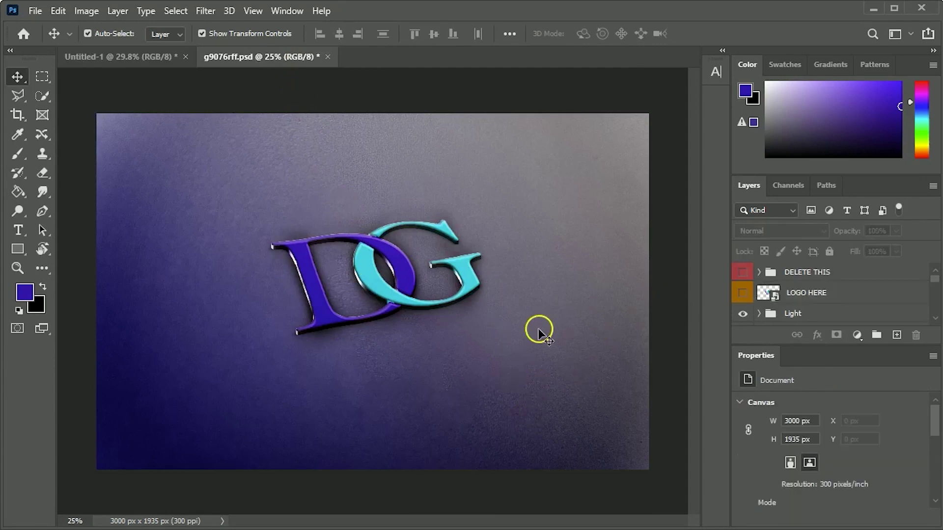